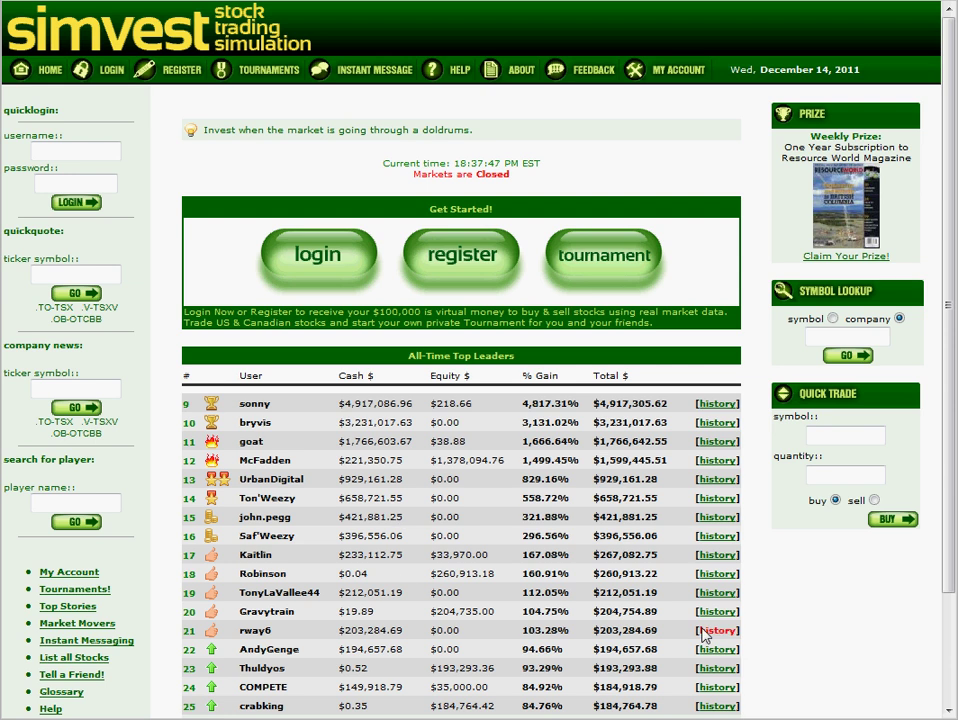
# - Open the new-account registration form and review its required fields down to the password entries
pyautogui.scroll(-3, 495, 490)
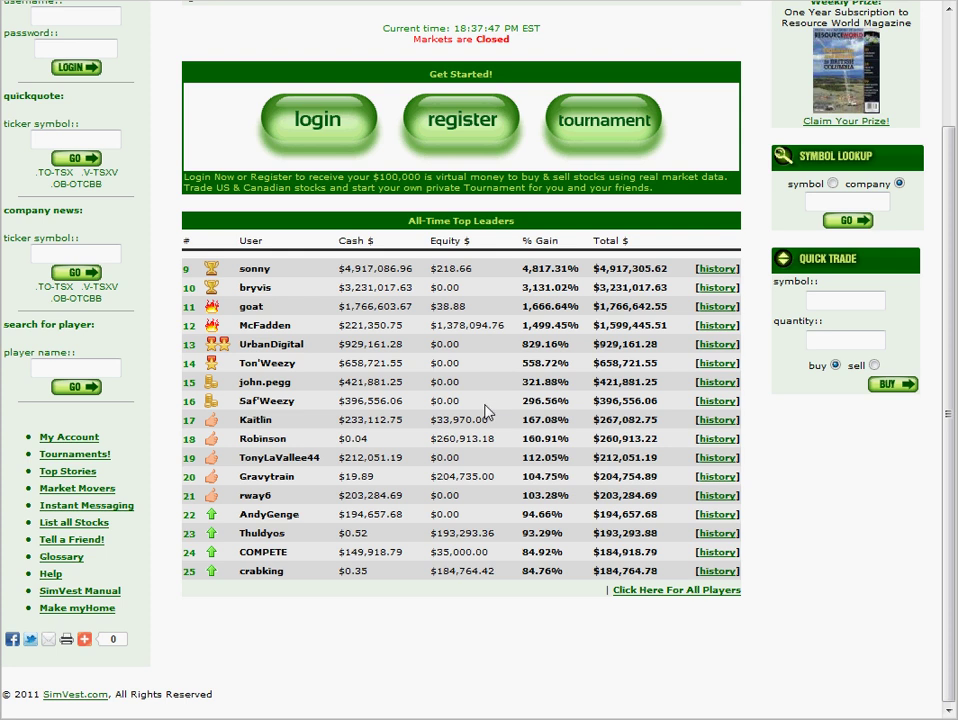
pyautogui.scroll(3, 487, 412)
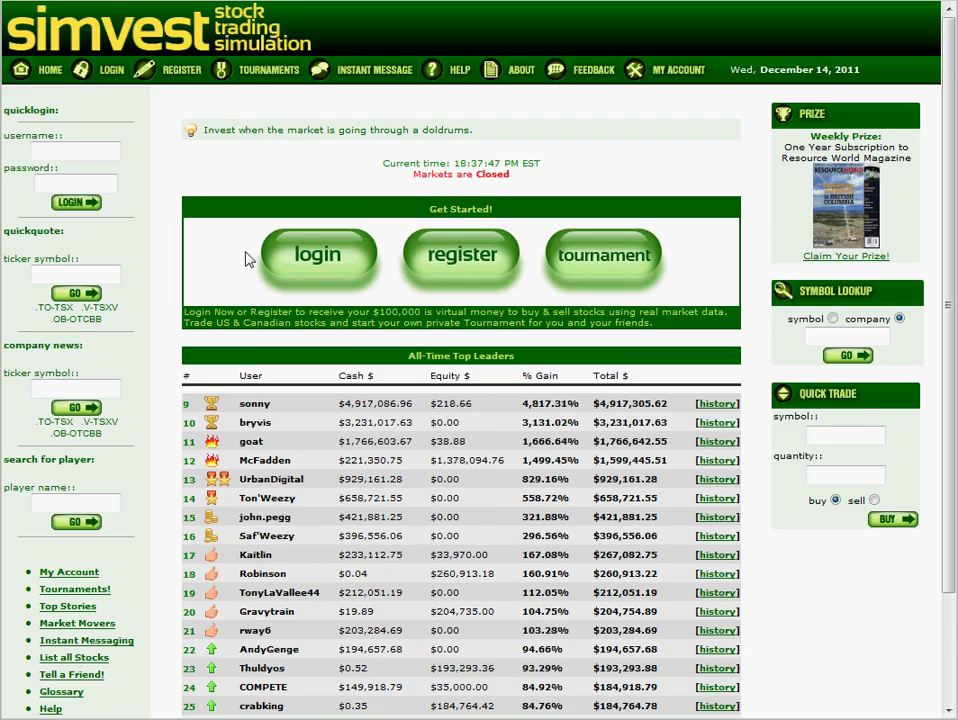
pyautogui.click(182, 72)
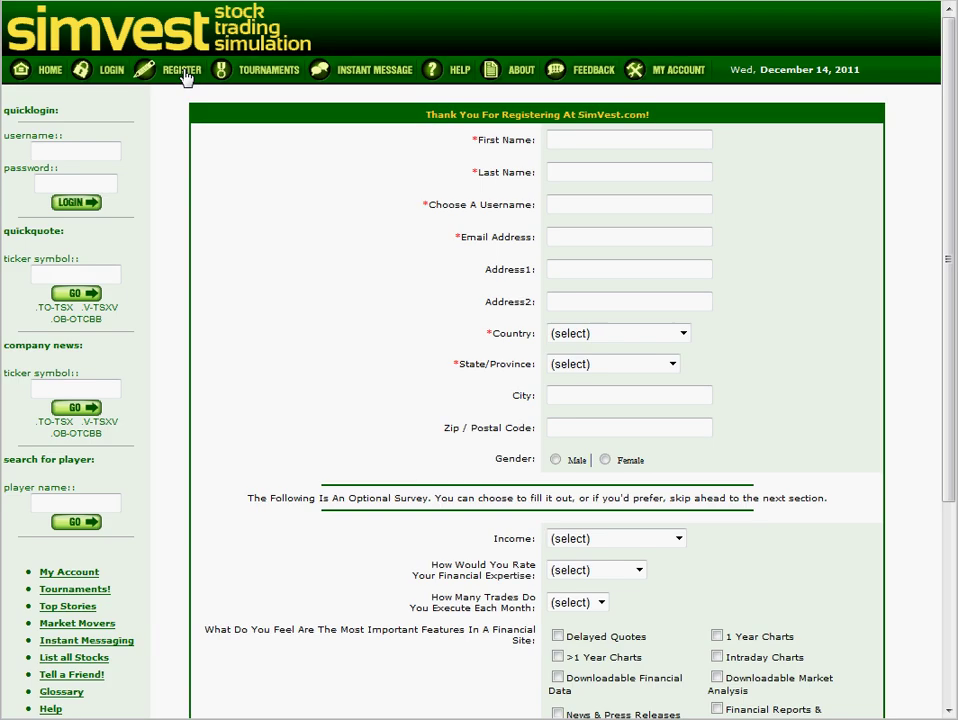
pyautogui.click(607, 140)
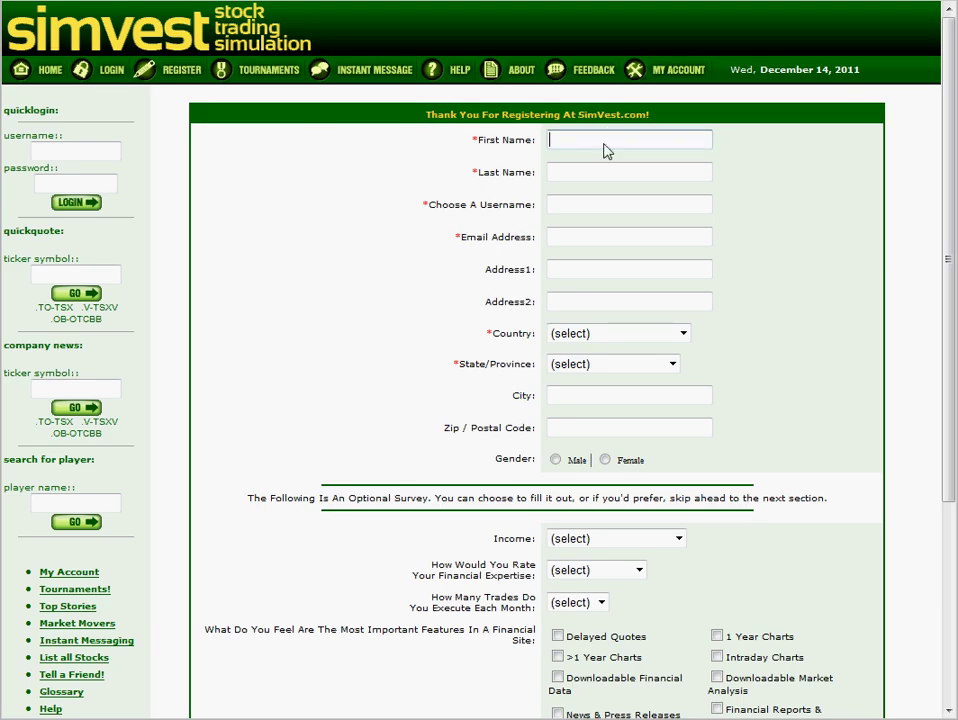
pyautogui.click(474, 139)
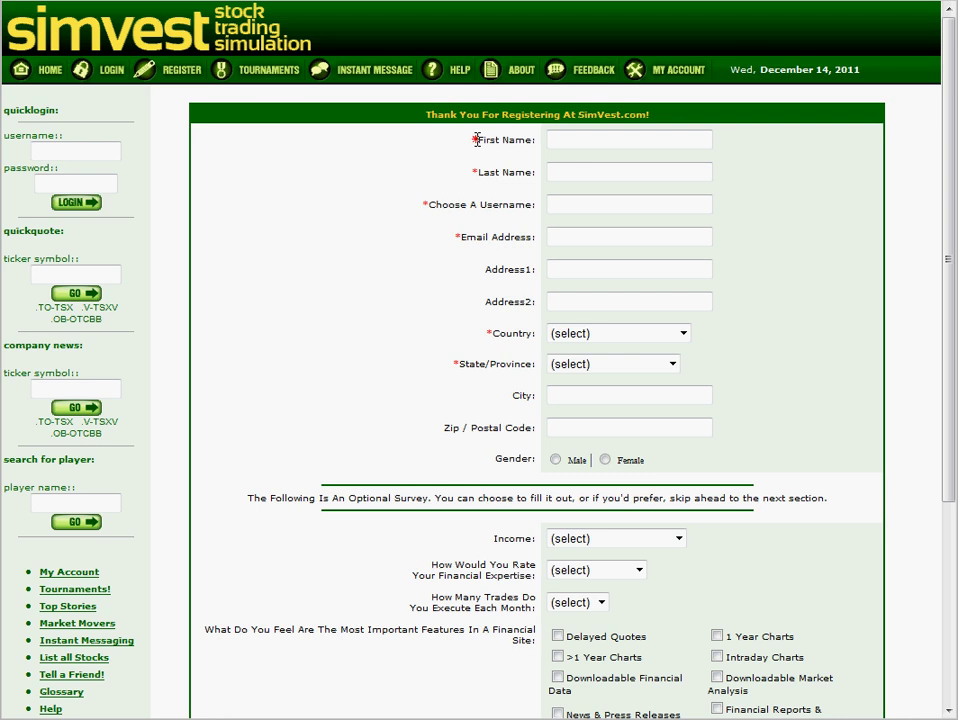
pyautogui.scroll(-3, 490, 385)
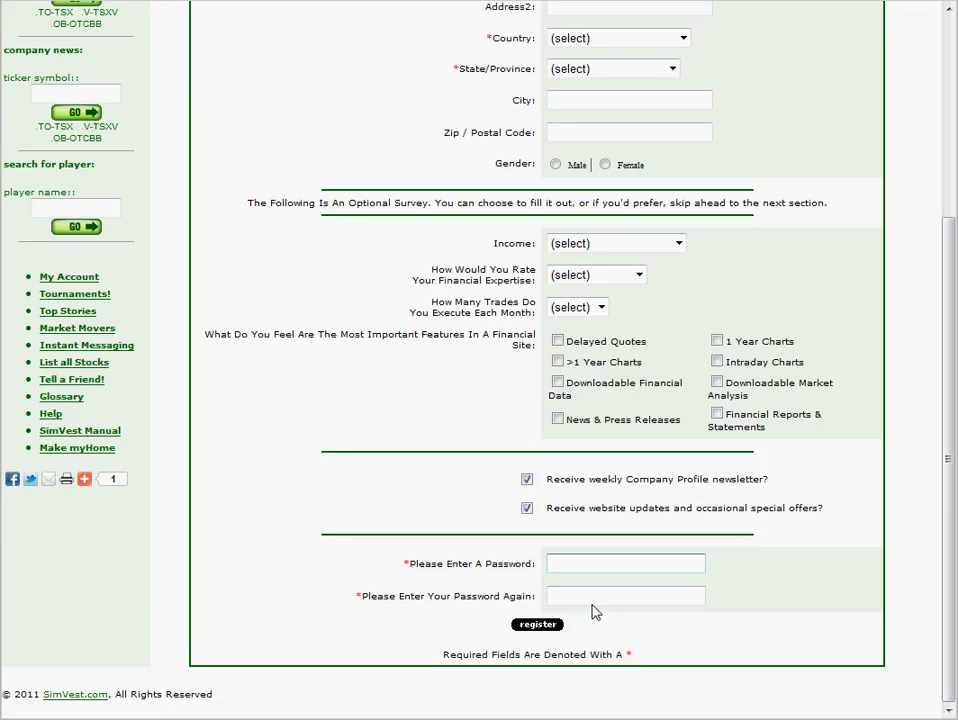
pyautogui.click(538, 624)
# - Log in with the account's username and password, and decline the browser's offer to remember the password
pyautogui.click(76, 147)
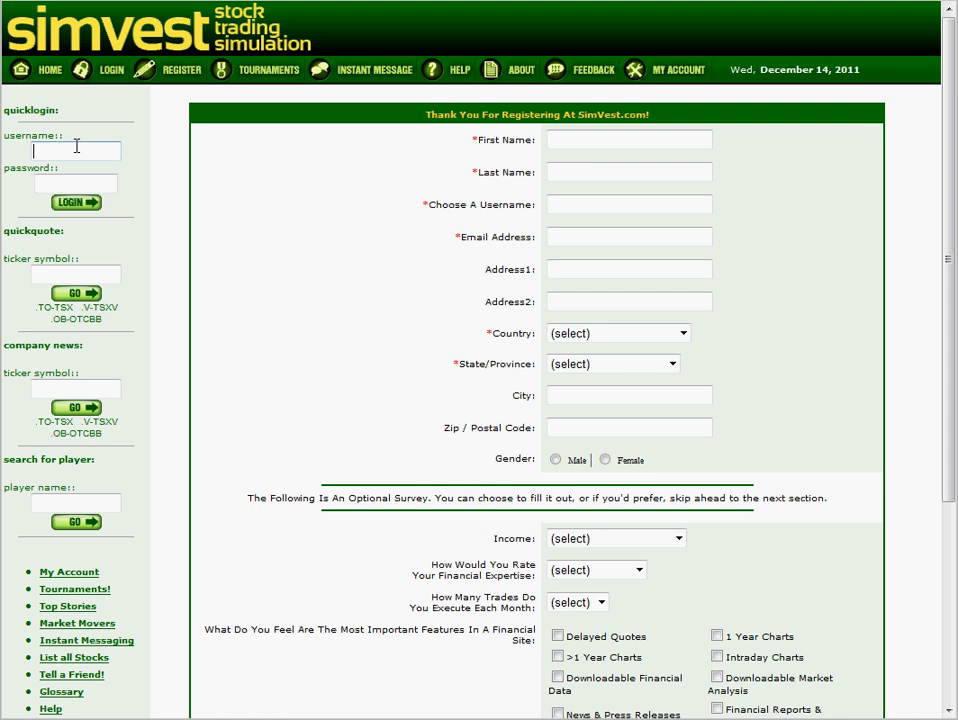
pyautogui.write('sto')
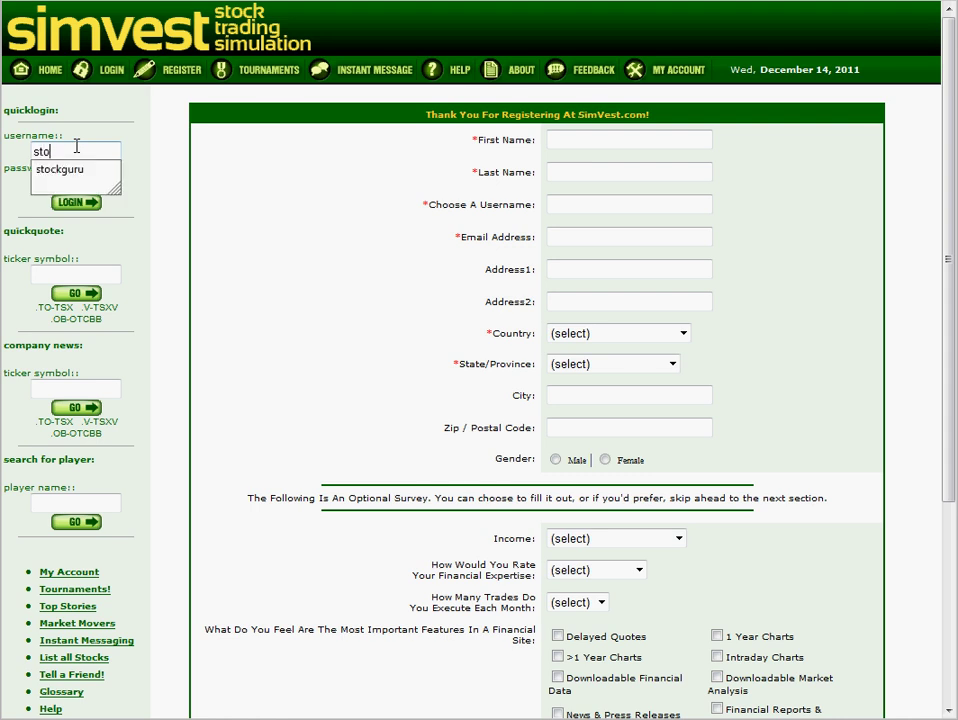
pyautogui.write('ck')
pyautogui.press('Down')
pyautogui.press('Return')
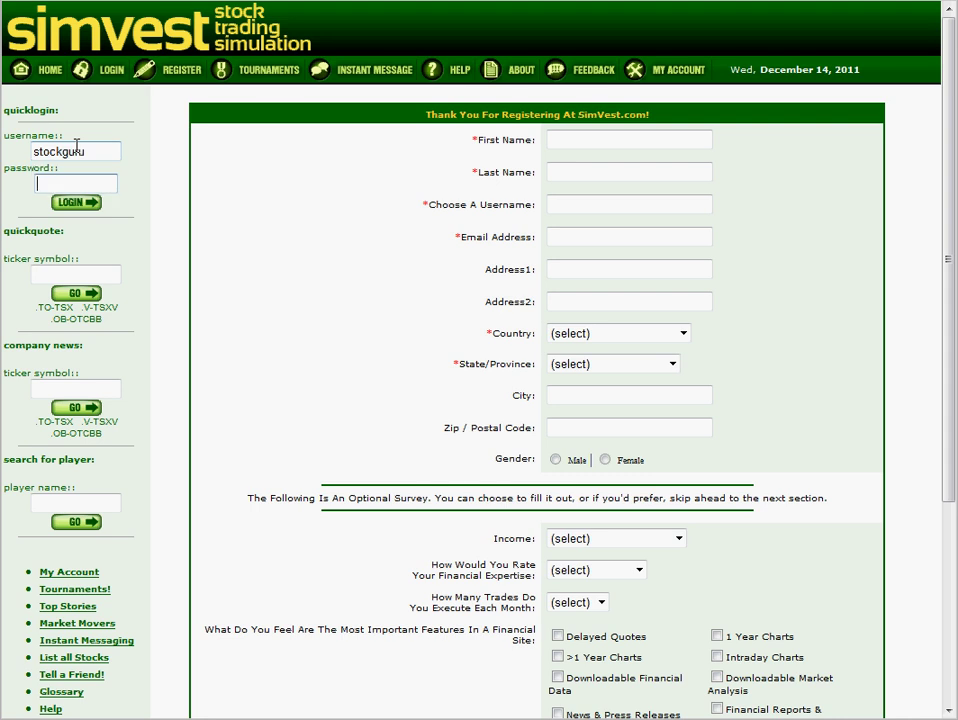
pyautogui.press('Tab')
pyautogui.write('••••')
pyautogui.click(74, 204)
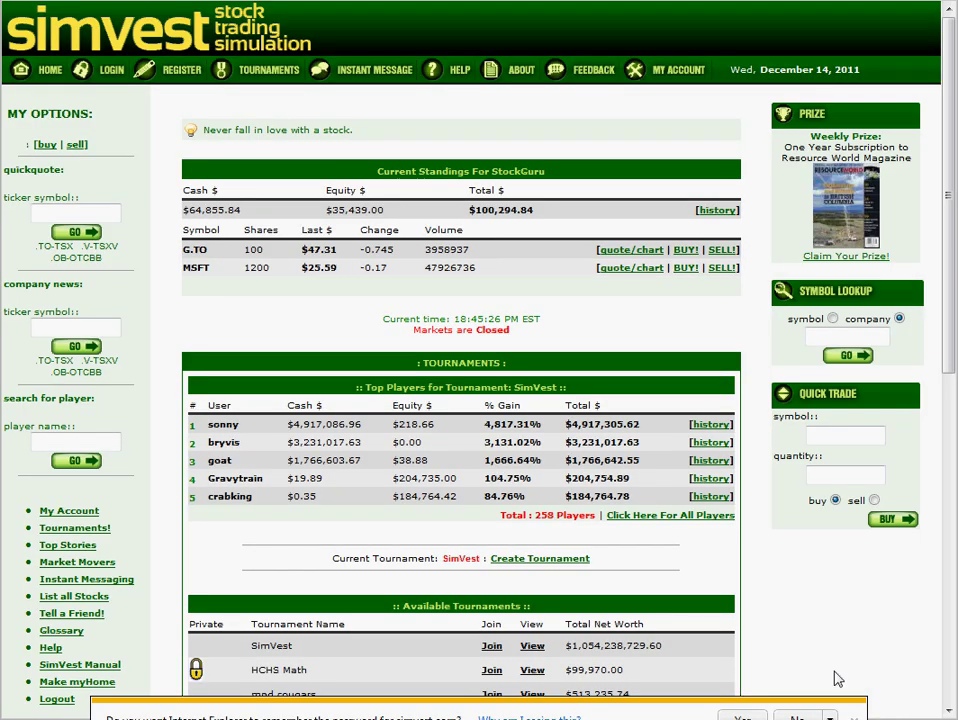
pyautogui.click(797, 718)
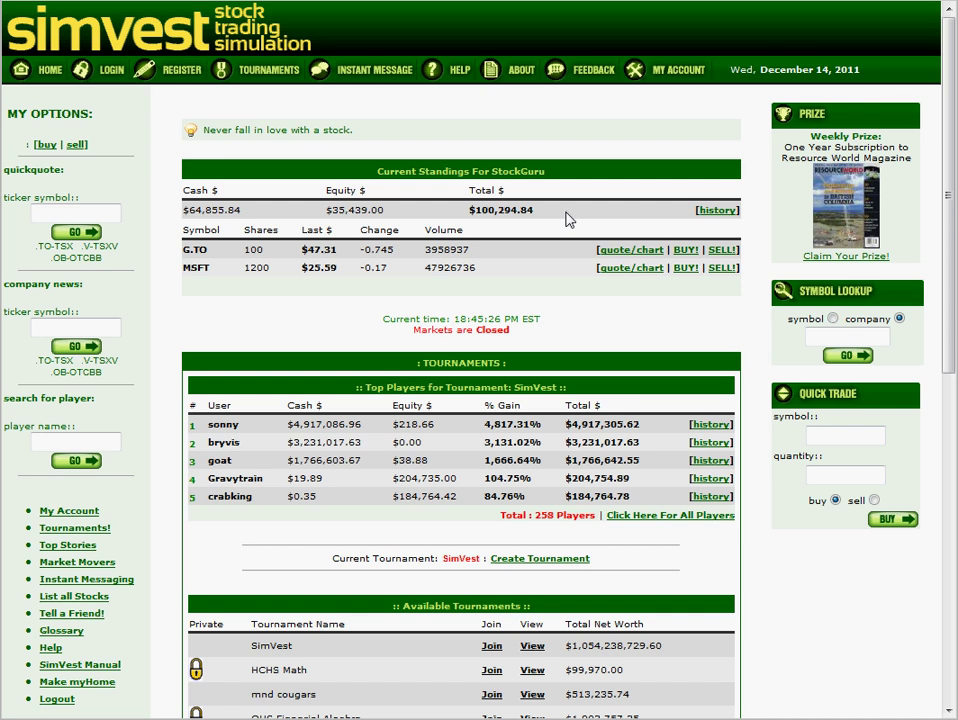
# - Review the account's order history, and get the quote and chart for the ticker msft
pyautogui.click(713, 211)
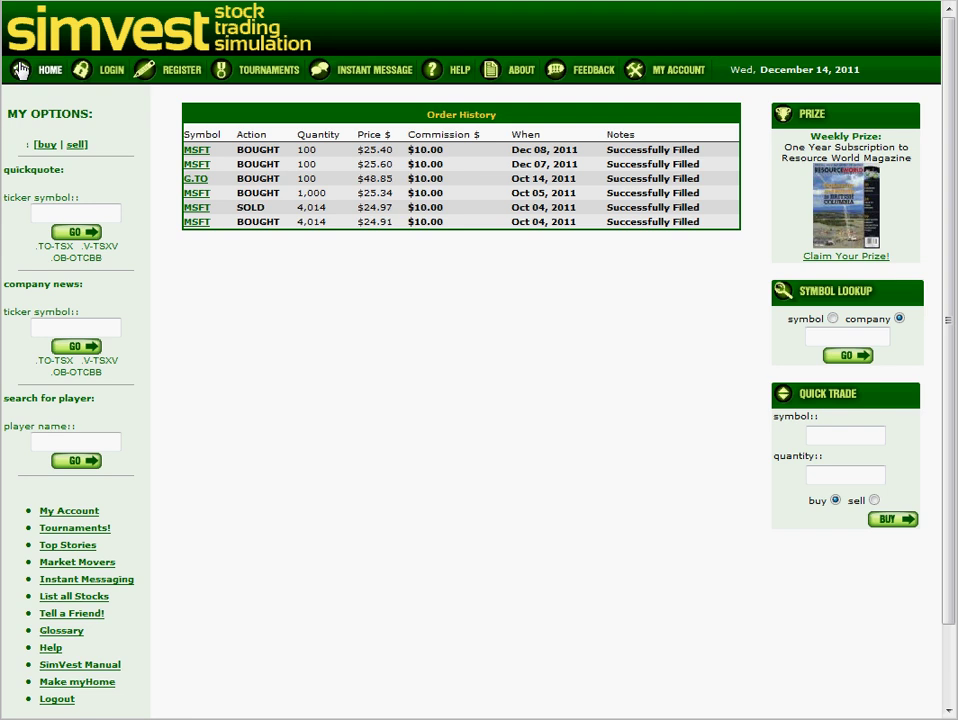
pyautogui.click(44, 69)
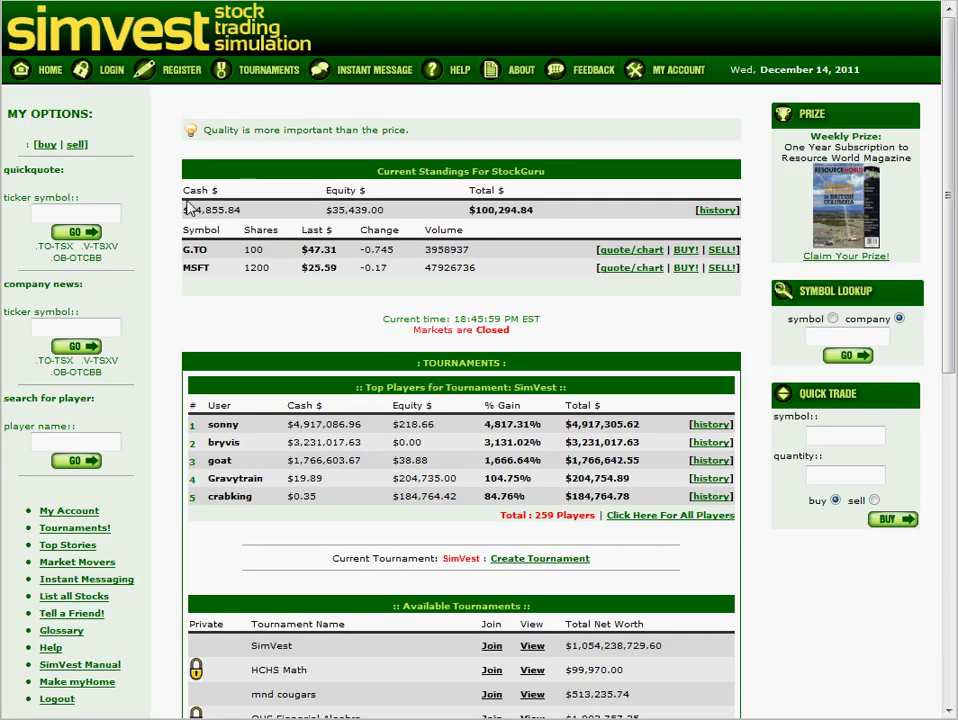
pyautogui.click(96, 211)
pyautogui.write('msft')
pyautogui.click(89, 238)
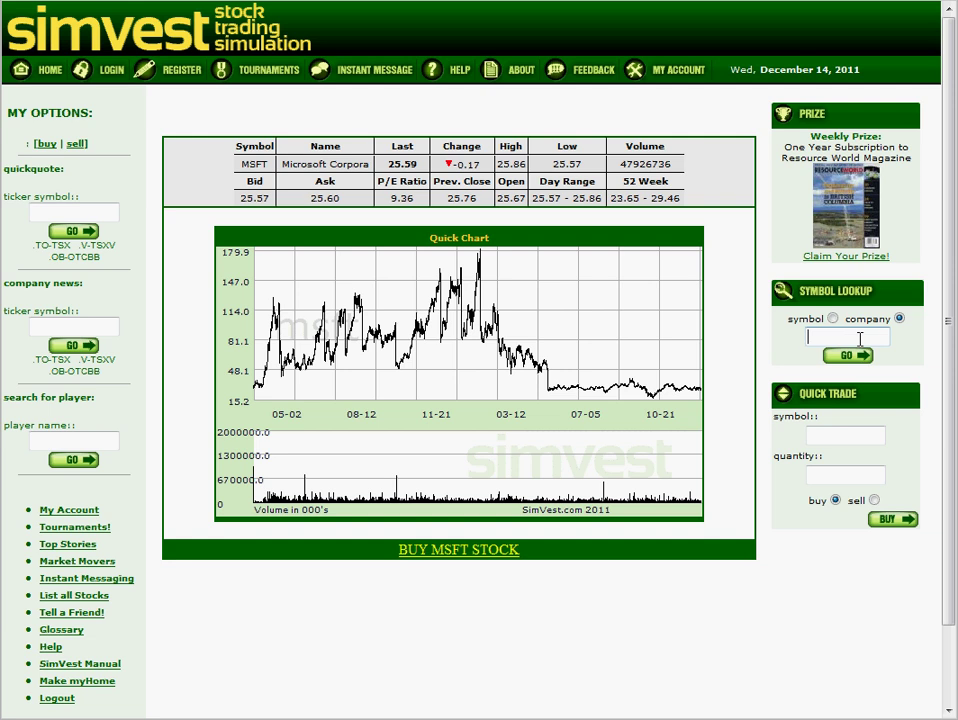
# - Look up the ticker symbol for the company google and open the quote and chart for GOOG
pyautogui.write('google')
pyautogui.click(848, 355)
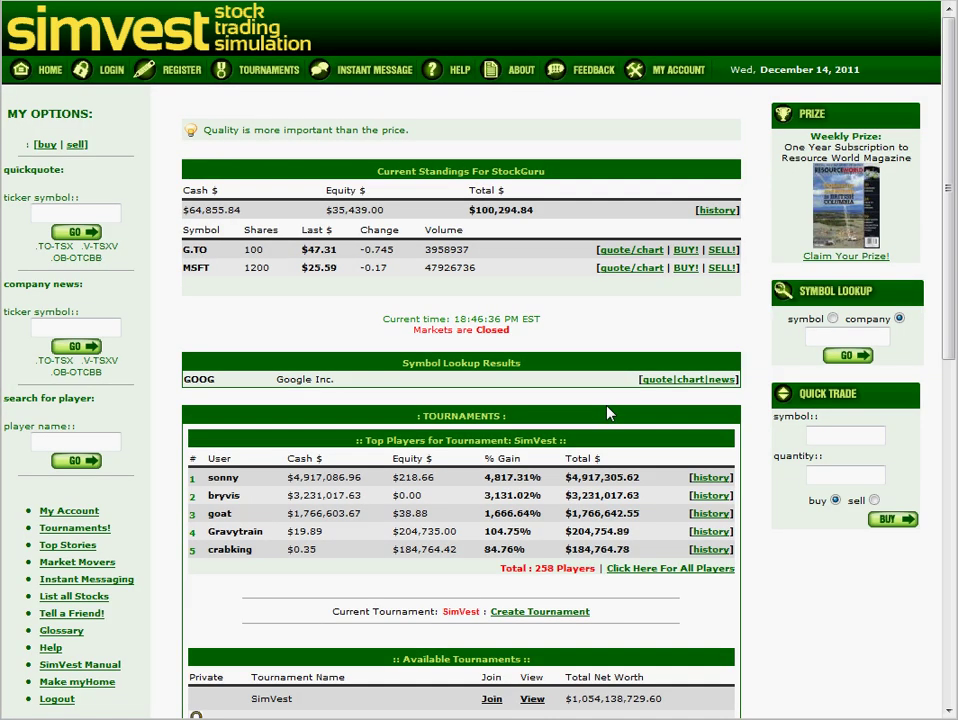
pyautogui.scroll(-7, 568, 410)
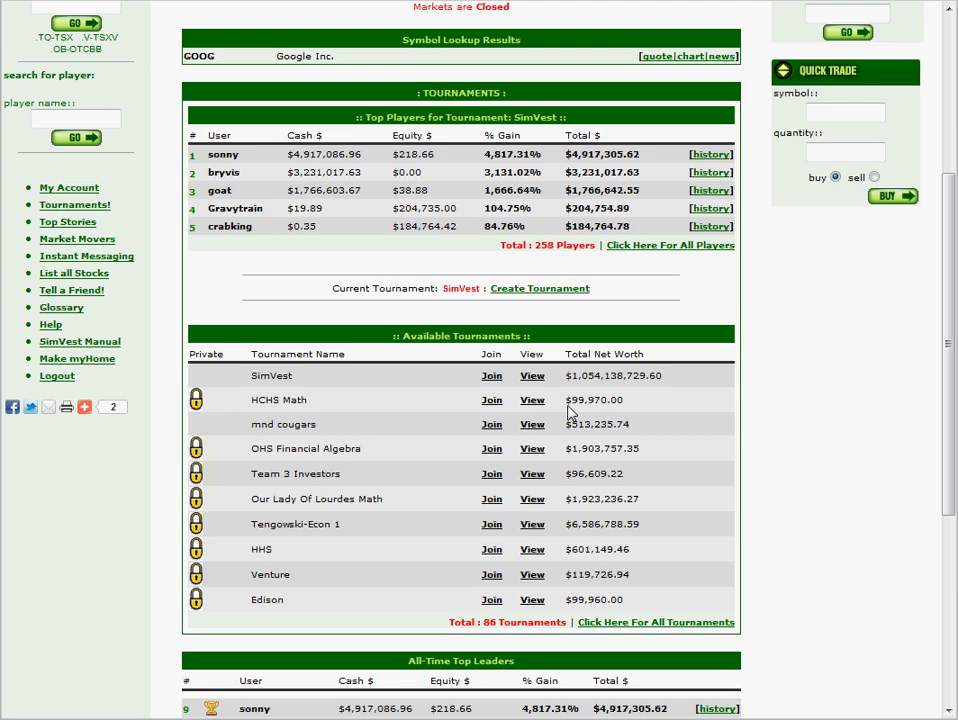
pyautogui.scroll(10, 563, 400)
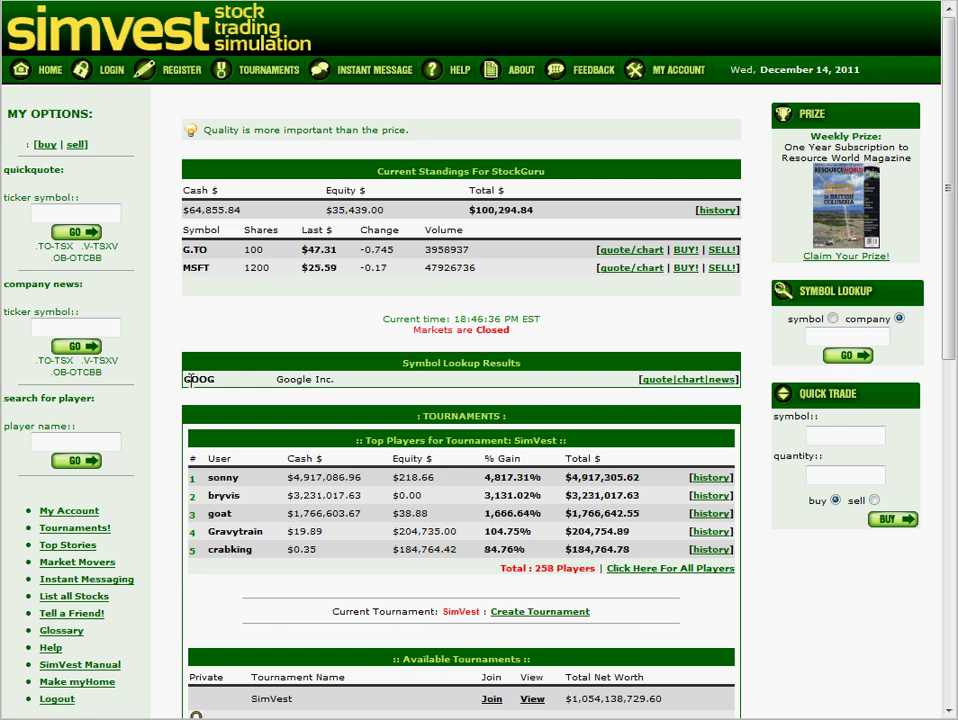
pyautogui.click(674, 381)
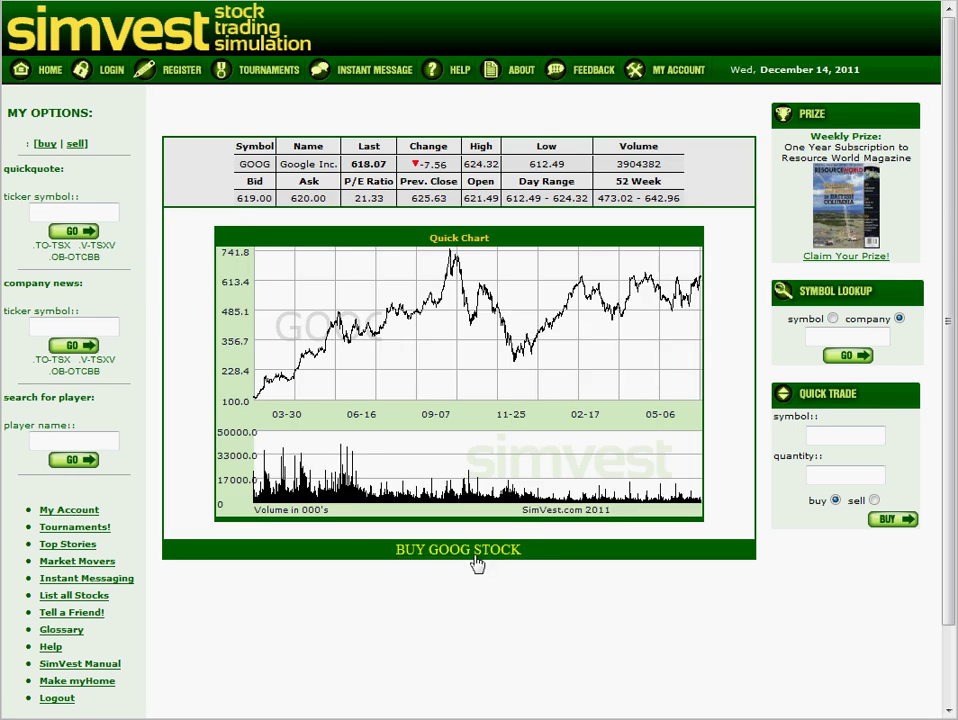
# - Buy 100 shares of GOOG, confirm the purchase order and return to the home page
pyautogui.click(464, 551)
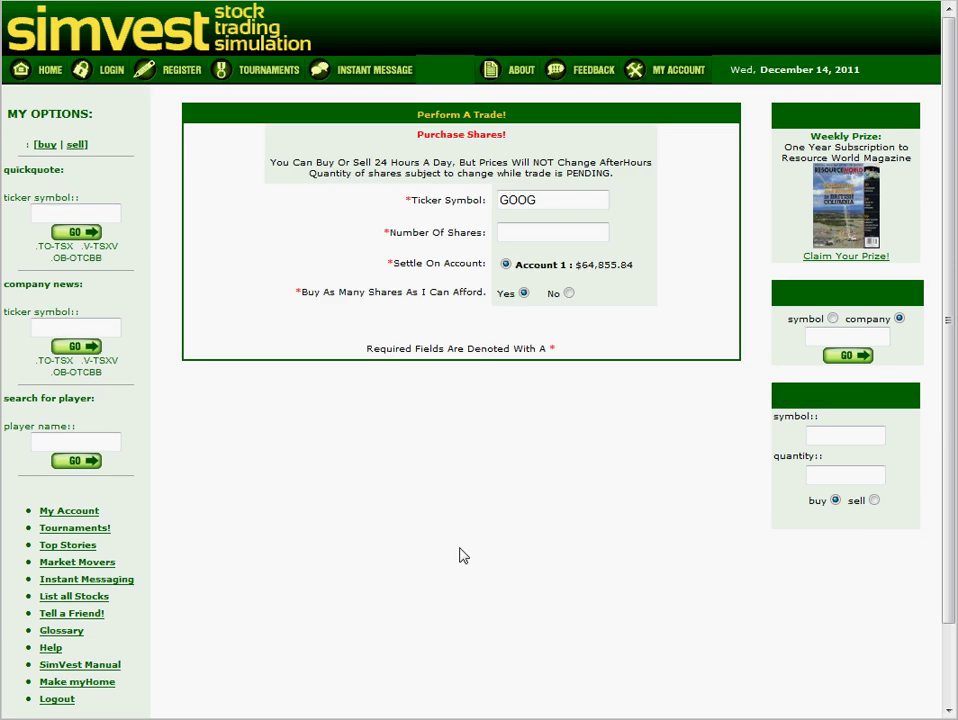
pyautogui.click(543, 232)
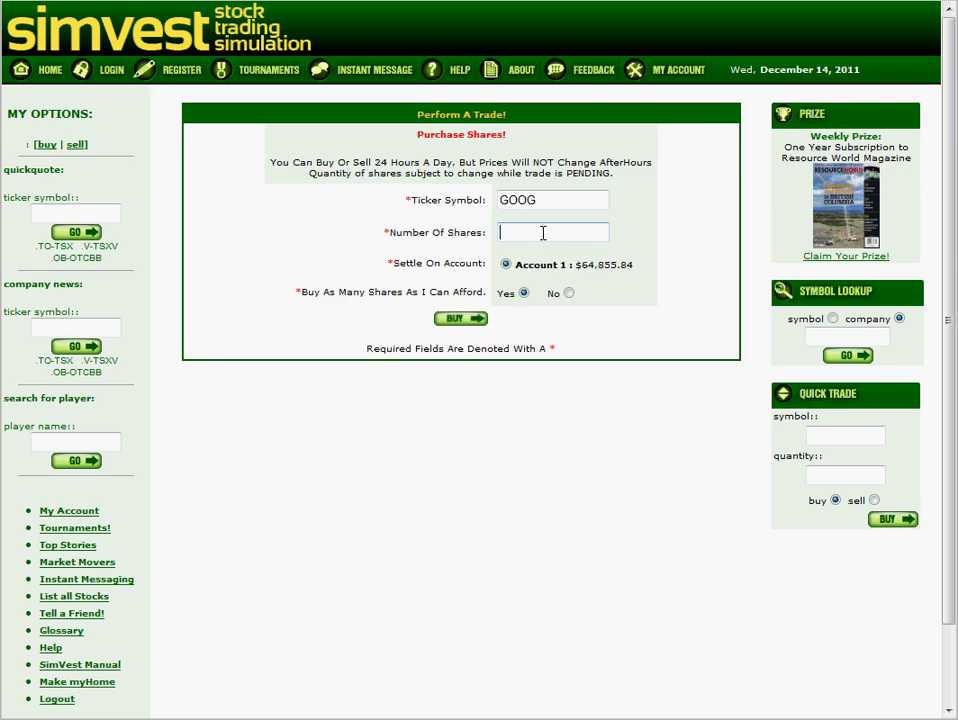
pyautogui.write('100')
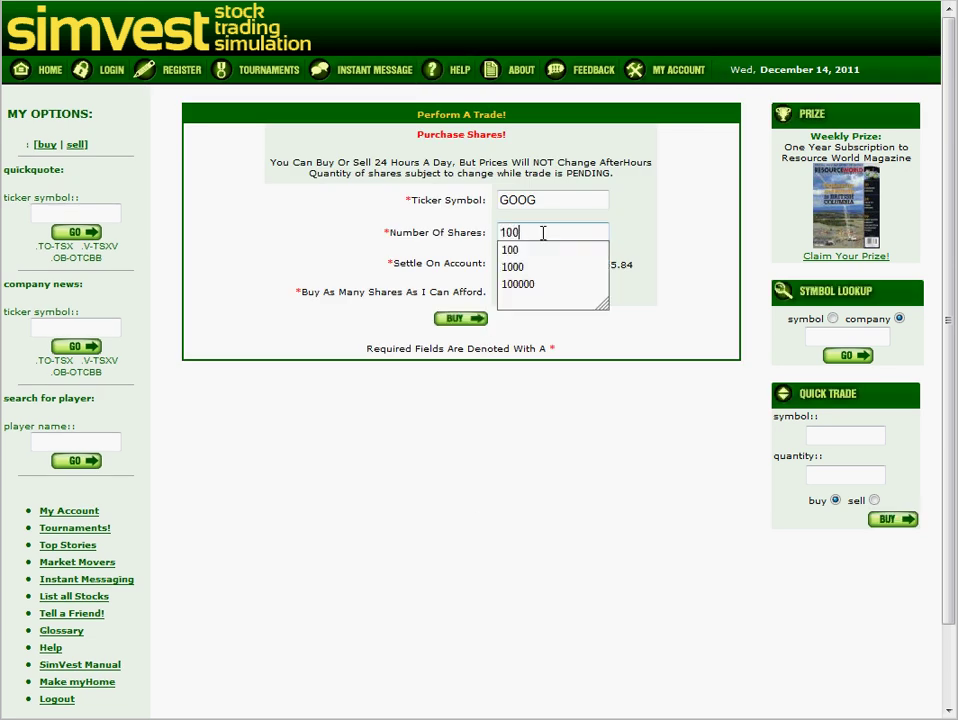
pyautogui.press('Down')
pyautogui.press('Return')
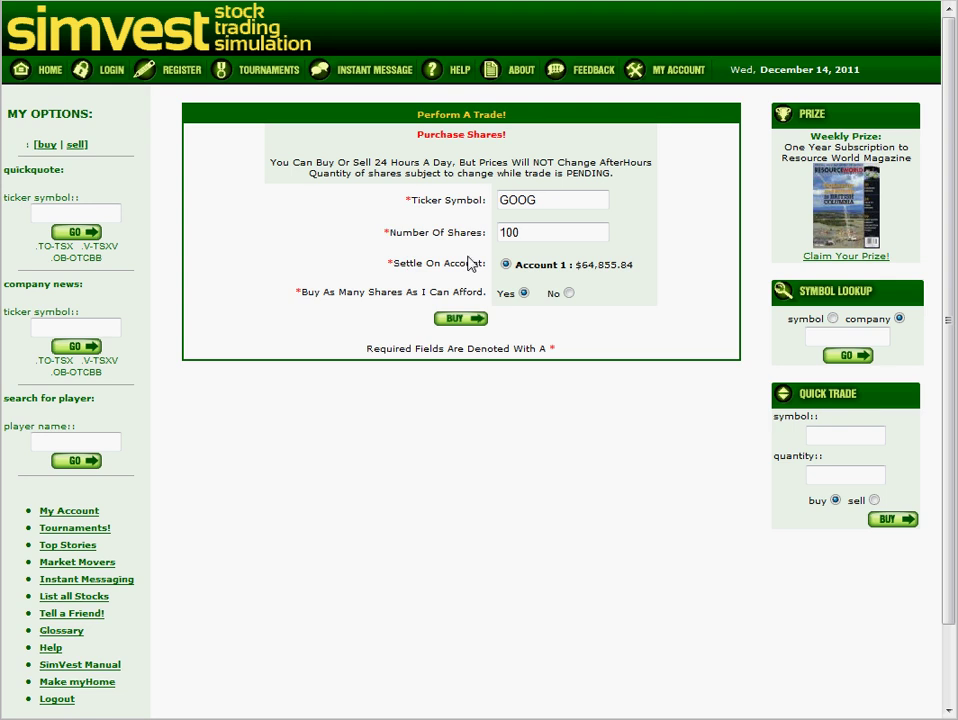
pyautogui.click(462, 319)
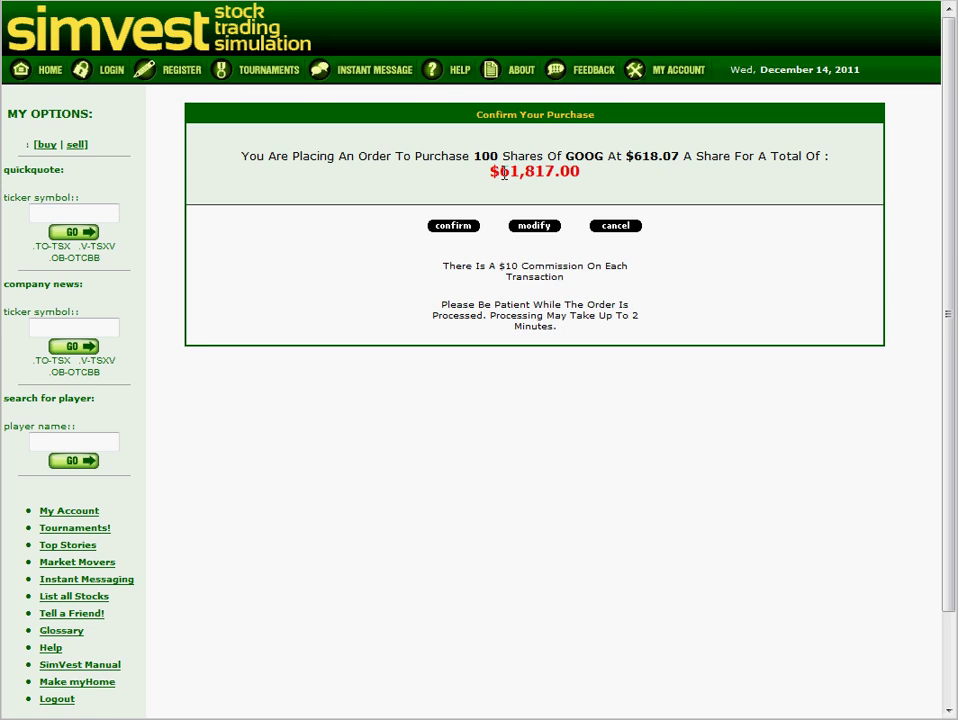
pyautogui.click(462, 228)
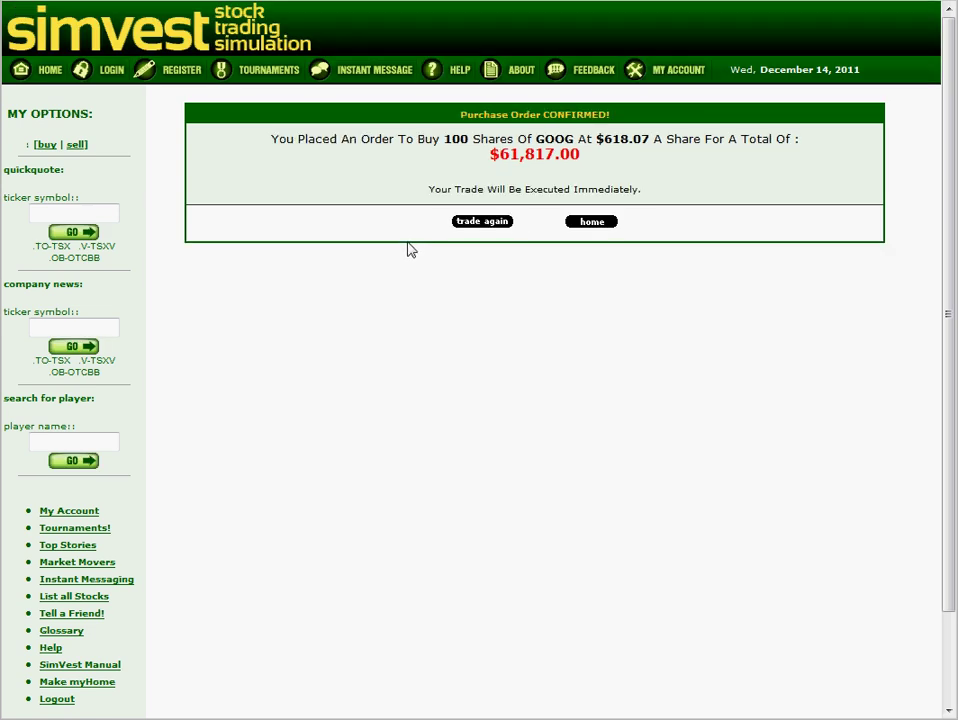
pyautogui.click(577, 223)
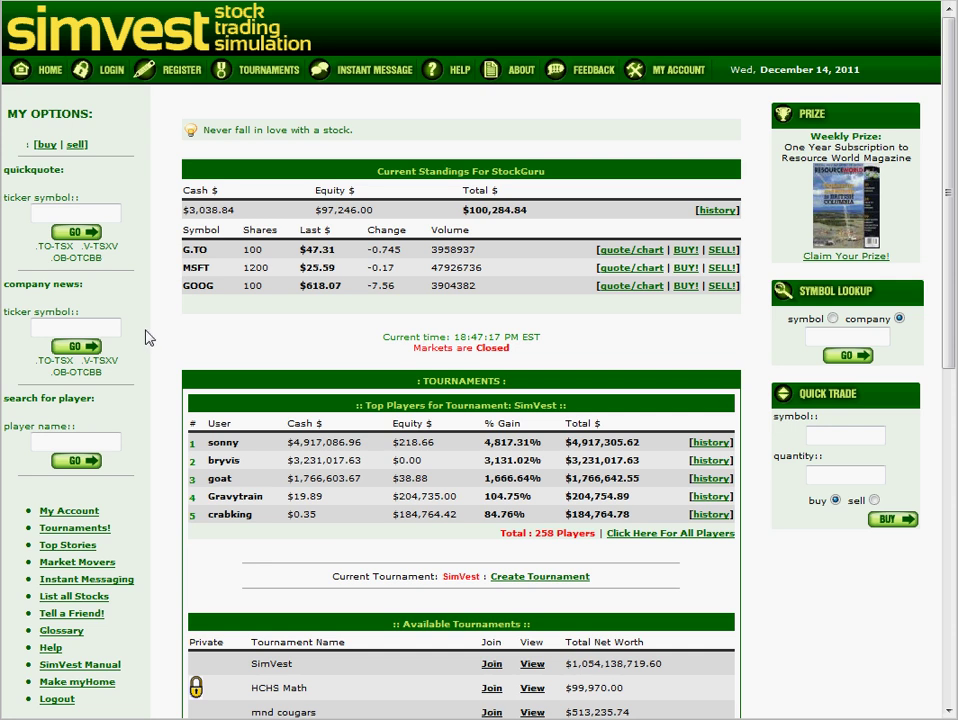
# - Open the instant messaging page to see which users are online
pyautogui.click(107, 325)
pyautogui.click(84, 441)
pyautogui.click(372, 76)
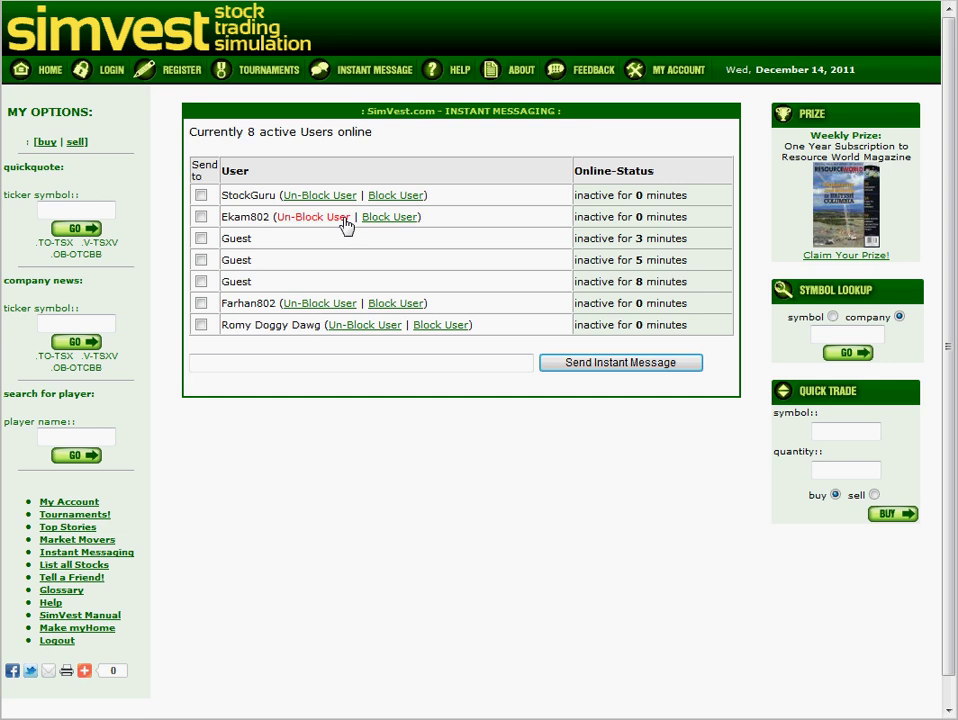
# - Browse the list of available tournaments and open the form for creating a new tournament
pyautogui.click(266, 80)
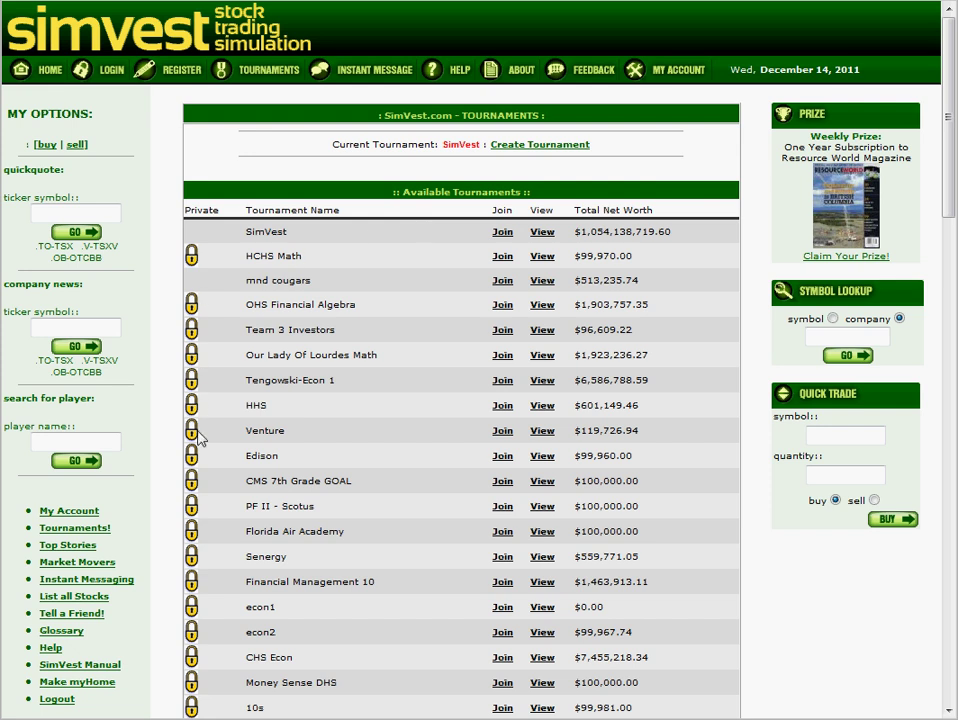
pyautogui.scroll(-3, 258, 518)
pyautogui.scroll(-3, 258, 518)
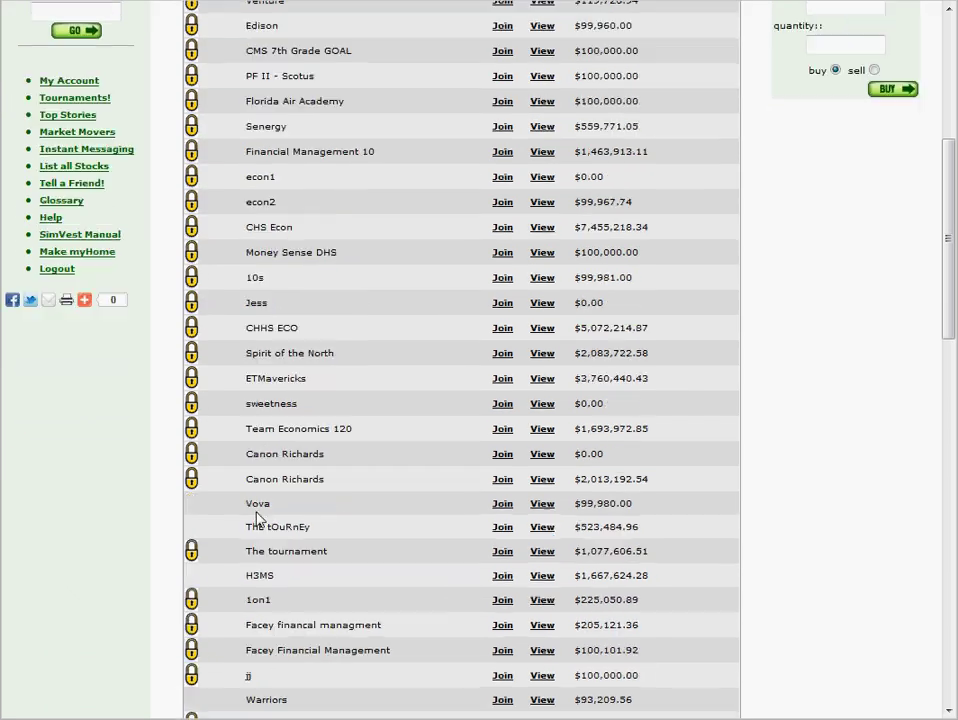
pyautogui.scroll(-11, 258, 518)
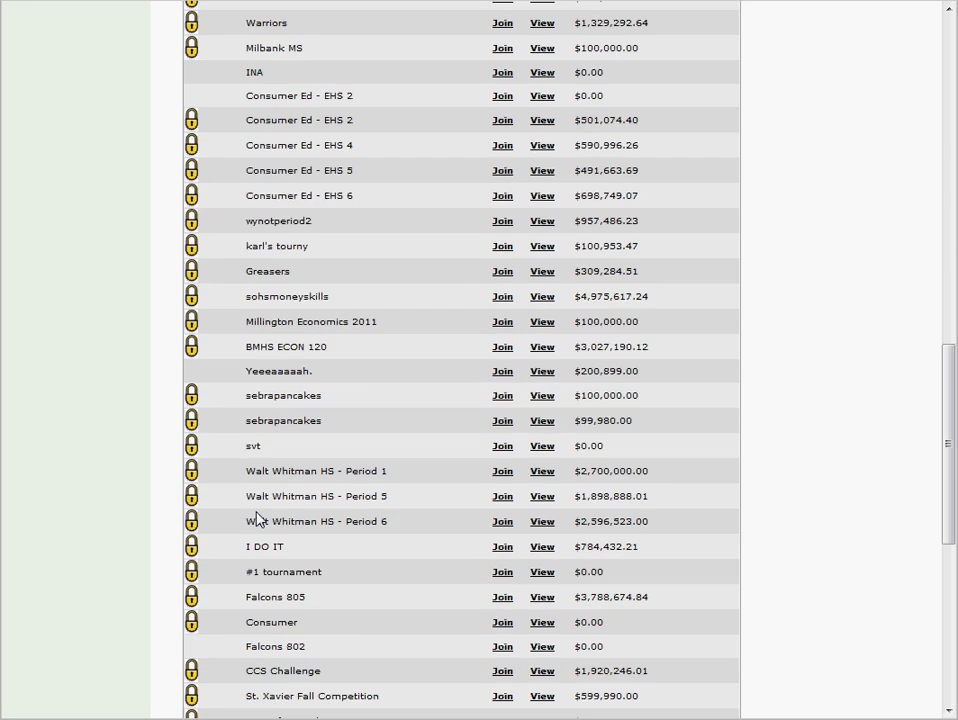
pyautogui.scroll(15, 258, 518)
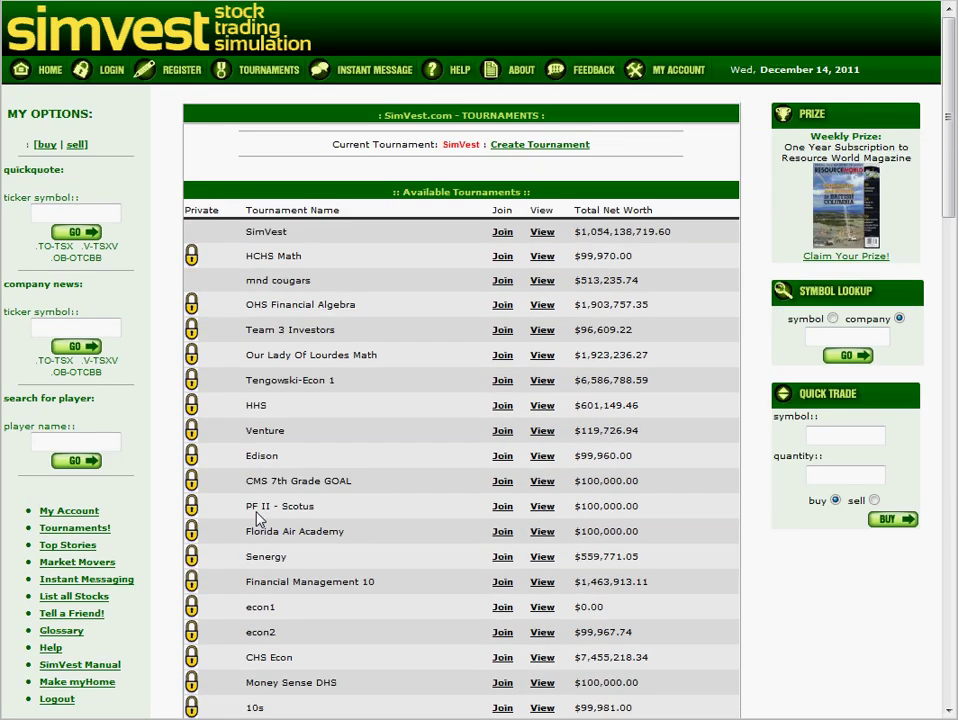
pyautogui.click(558, 147)
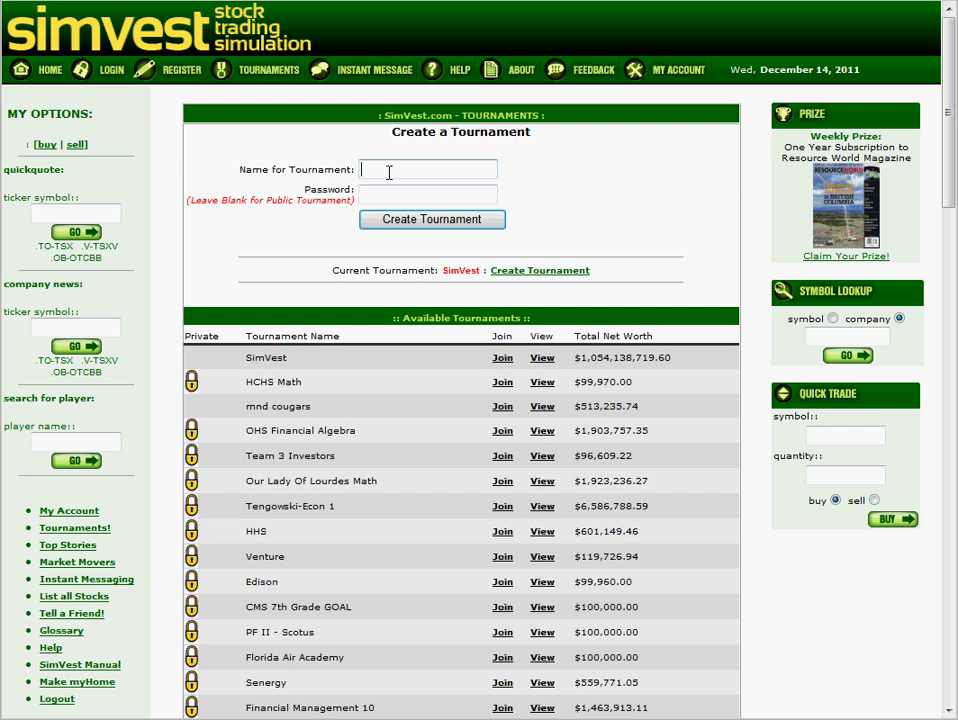
pyautogui.click(385, 193)
# - Browse the financial terms glossary and open the list of all stocks
pyautogui.click(74, 633)
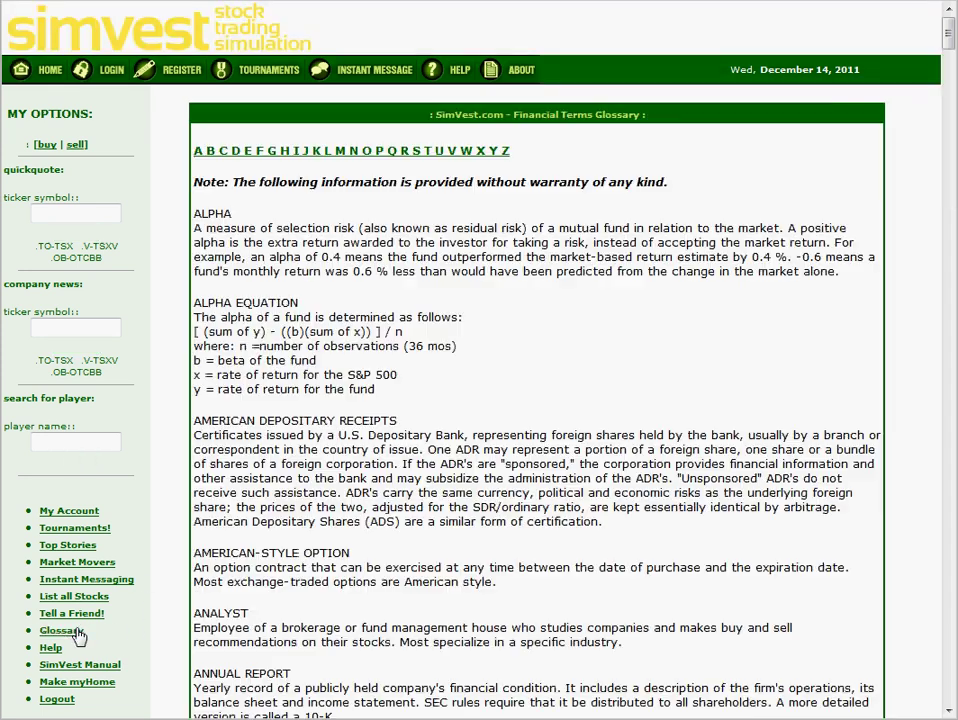
pyautogui.scroll(-10, 376, 524)
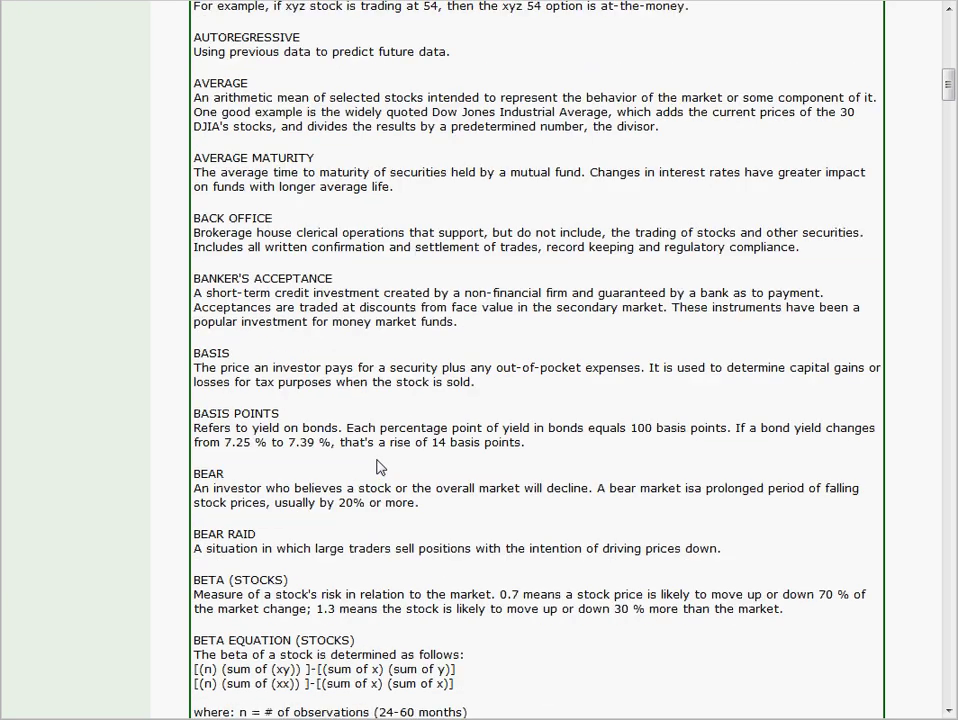
pyautogui.scroll(10, 378, 467)
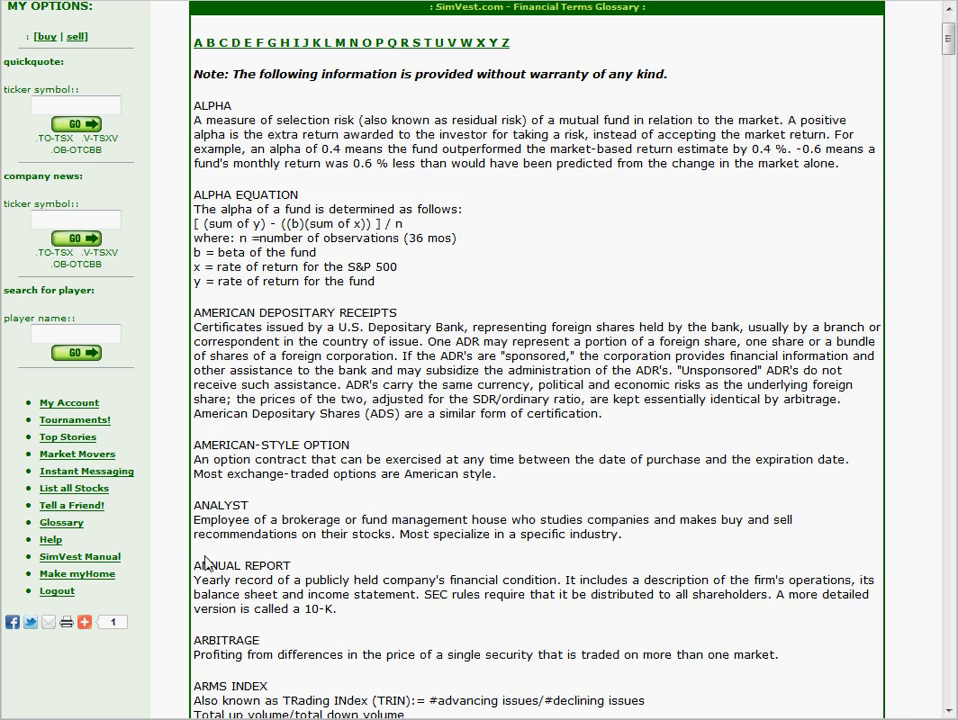
pyautogui.click(99, 492)
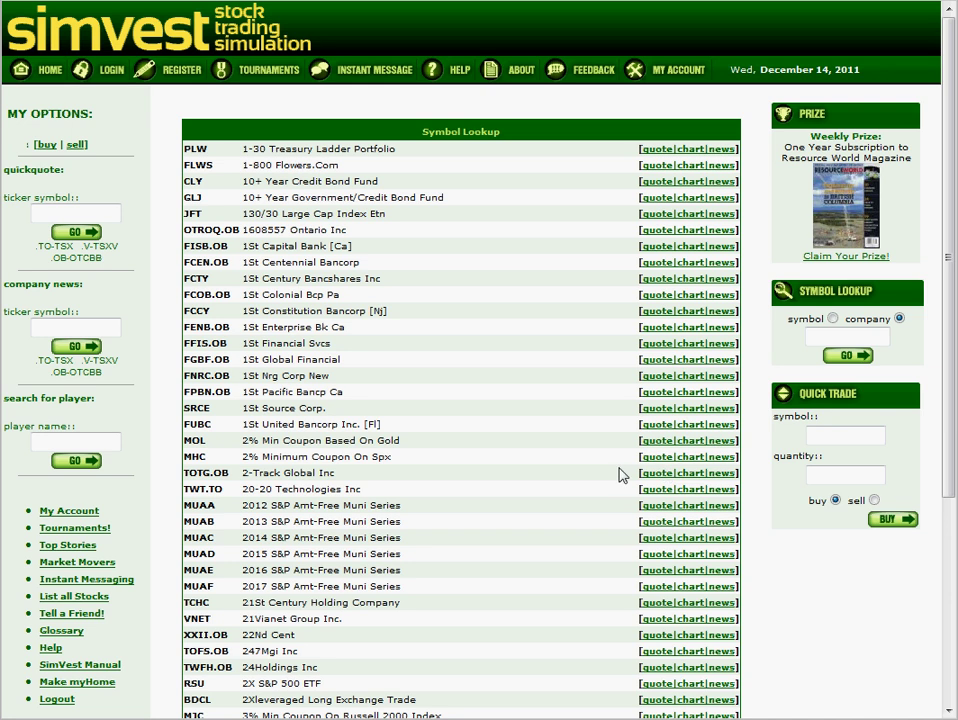
# - Browse the list of all stocks and go on to the next 50 entries
pyautogui.scroll(-3, 623, 474)
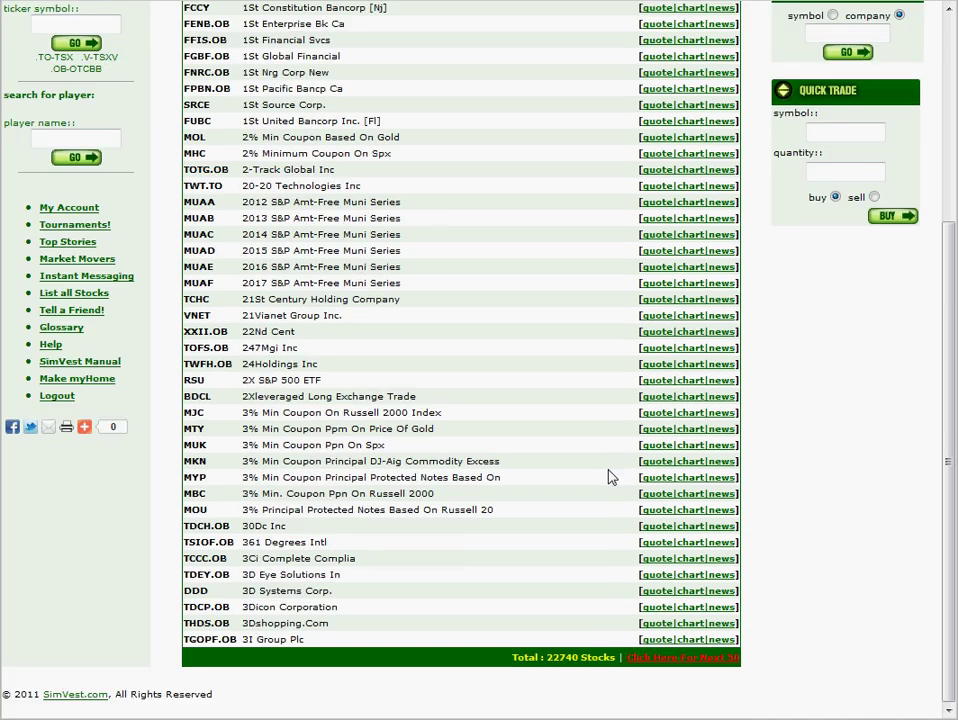
pyautogui.scroll(3, 609, 475)
pyautogui.scroll(-3, 541, 507)
pyautogui.click(705, 658)
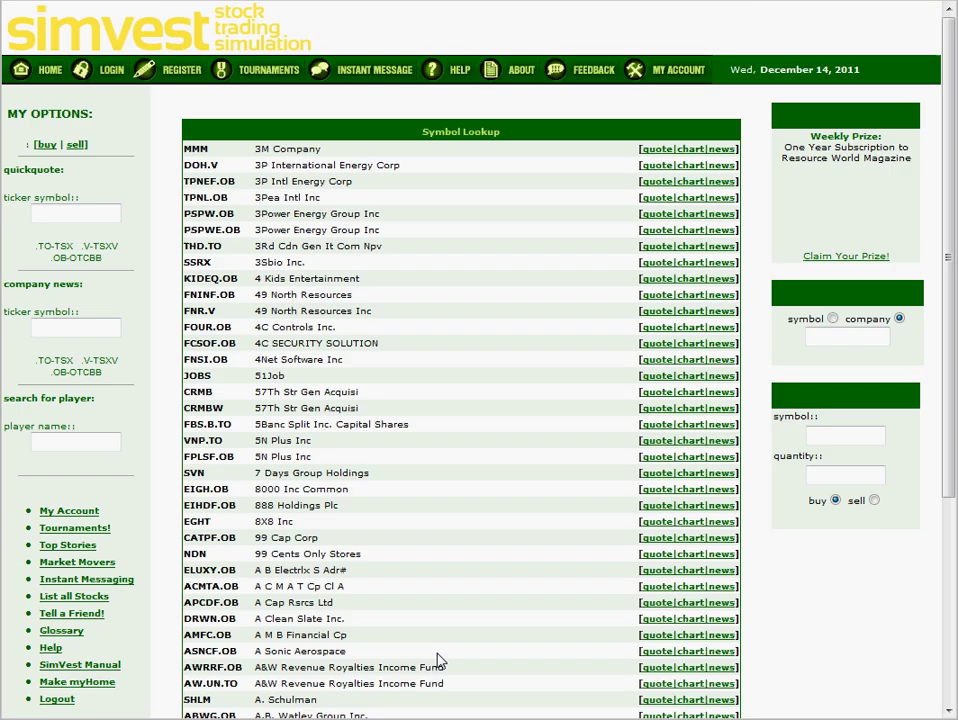
pyautogui.scroll(-3, 434, 618)
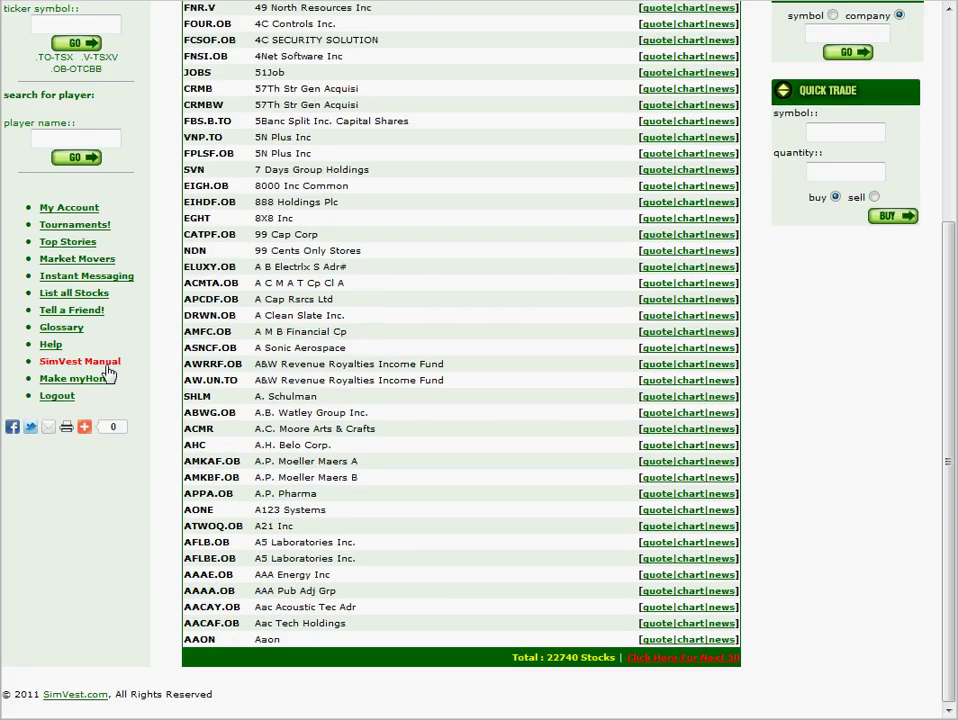
pyautogui.scroll(3, 584, 456)
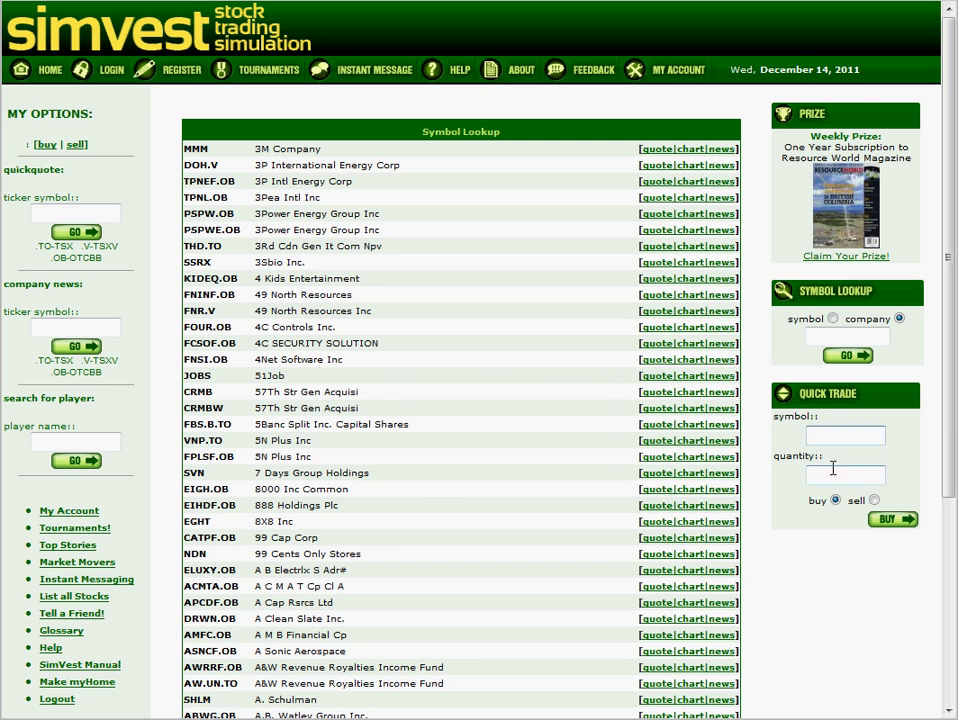
pyautogui.press('Tab')
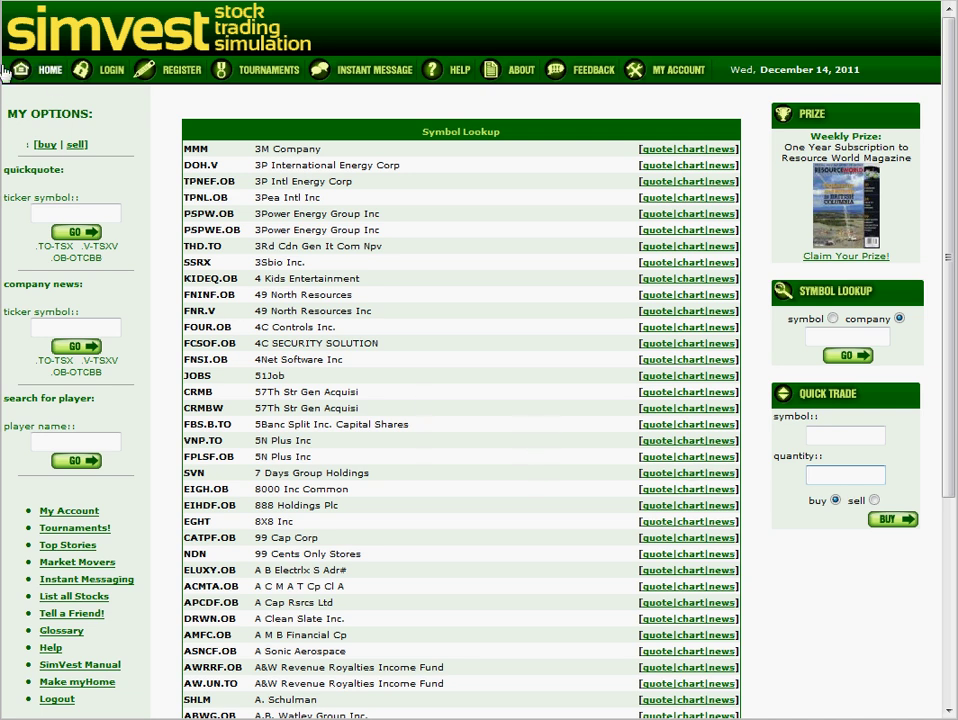
# - From the home page holdings, sell 200 shares of MSFT, confirm the sell order and return to the home page
pyautogui.click(45, 70)
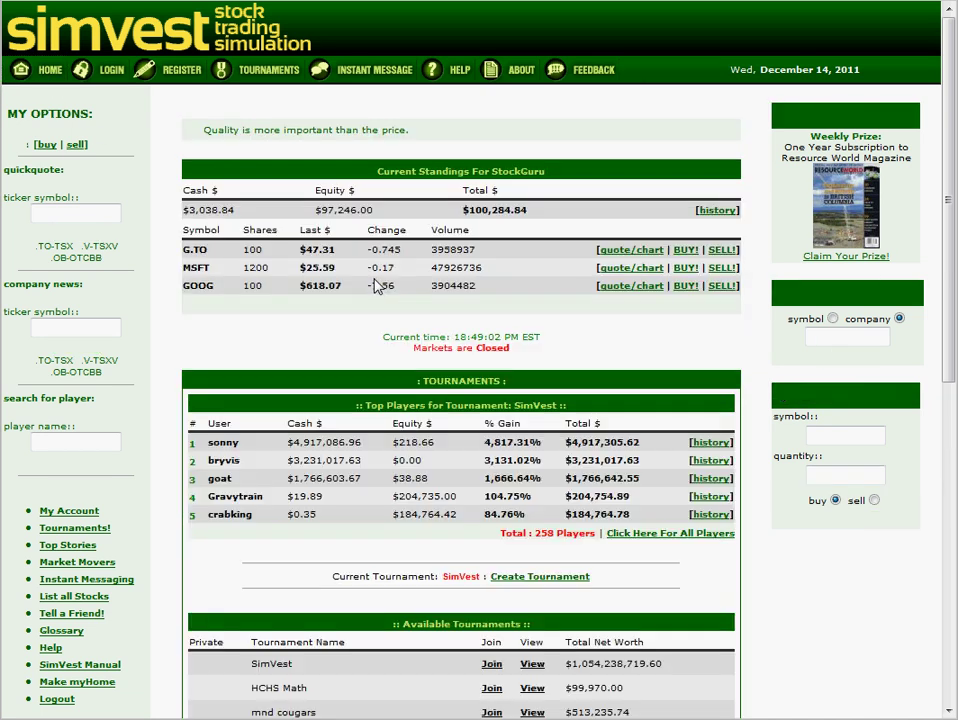
pyautogui.click(722, 268)
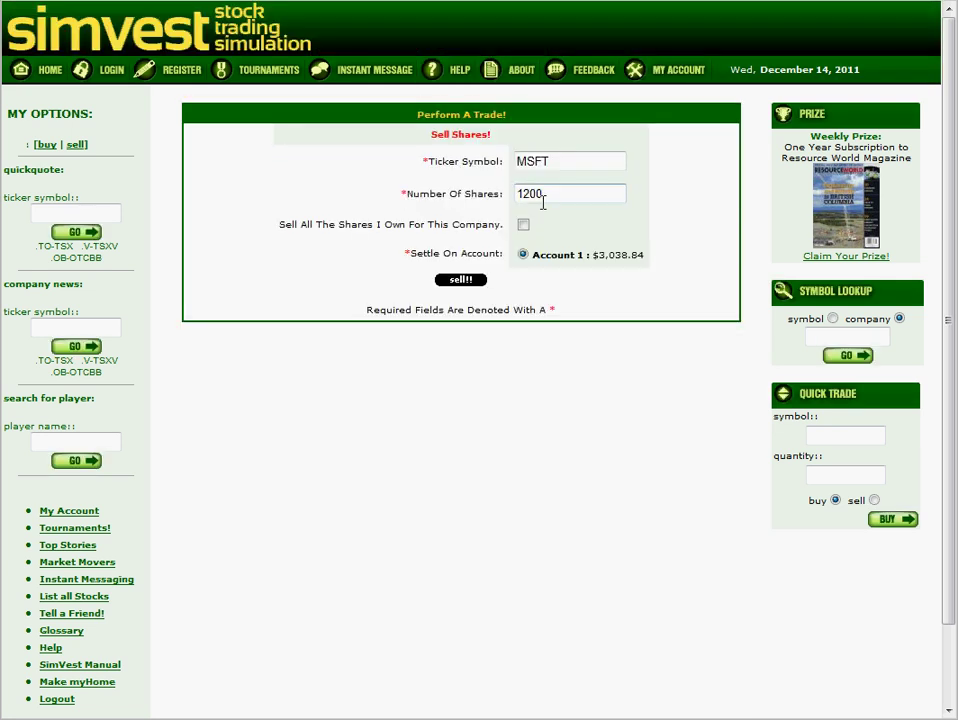
pyautogui.moveTo(557, 195); pyautogui.dragTo(292, 179)
pyautogui.write('200')
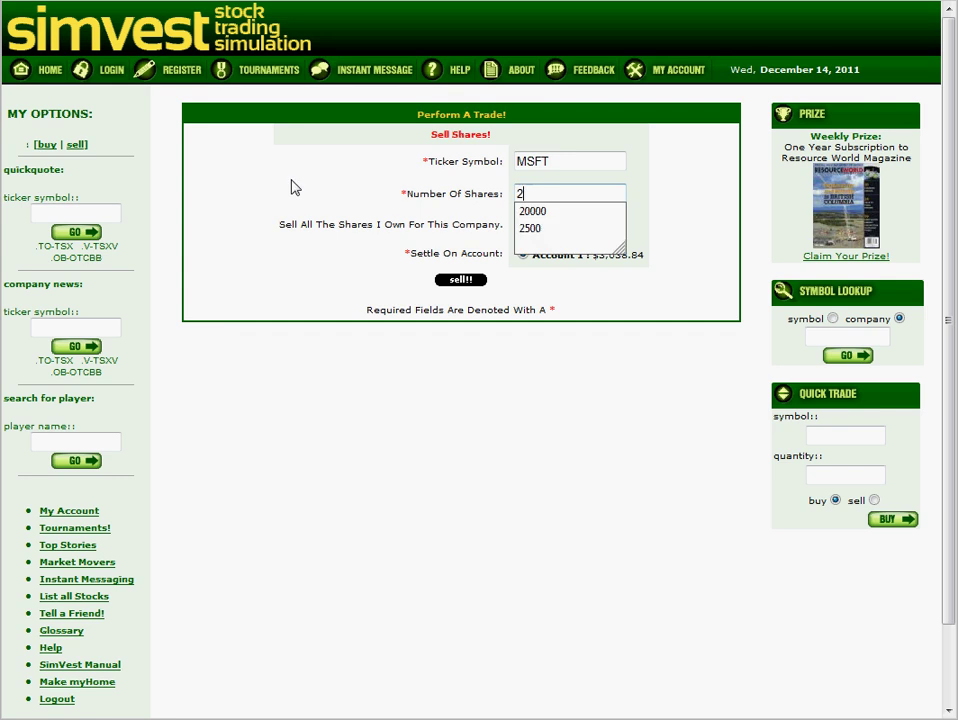
pyautogui.click(461, 279)
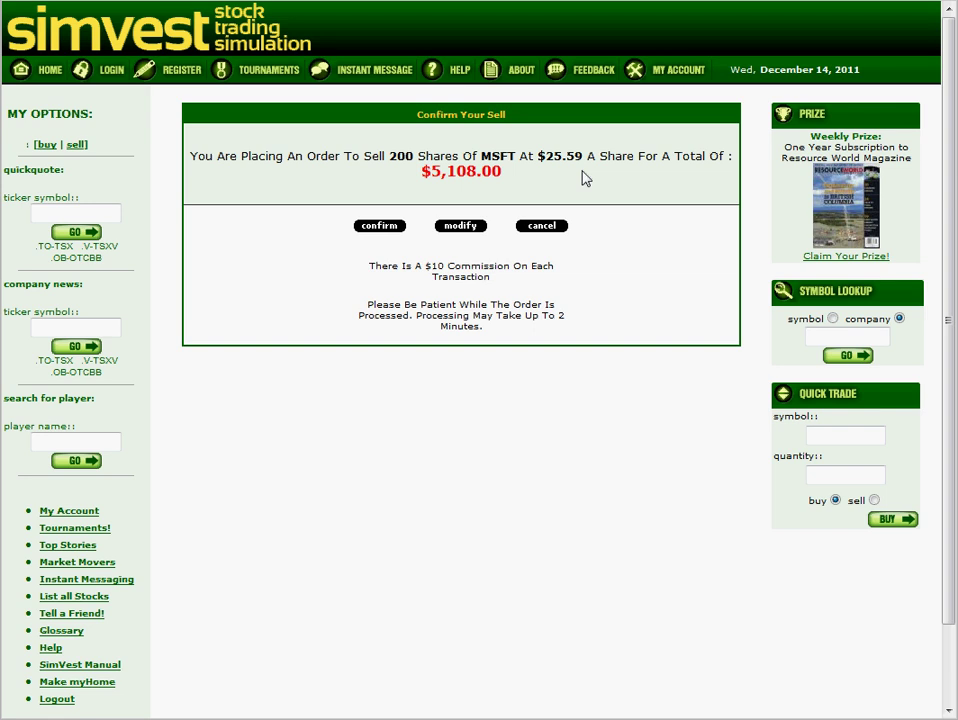
pyautogui.click(377, 229)
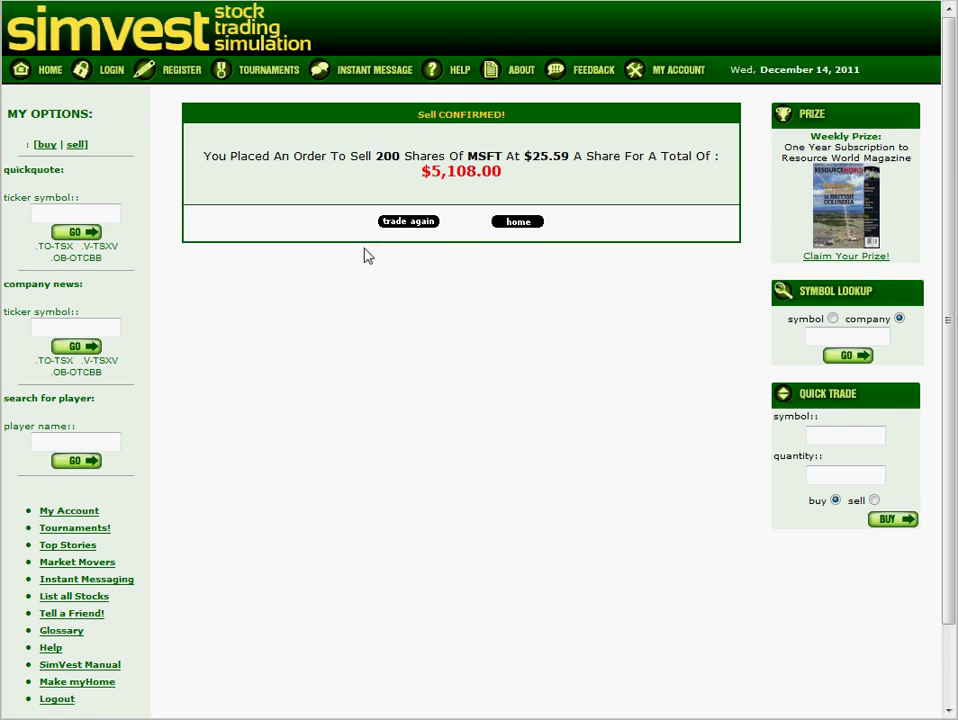
pyautogui.click(530, 222)
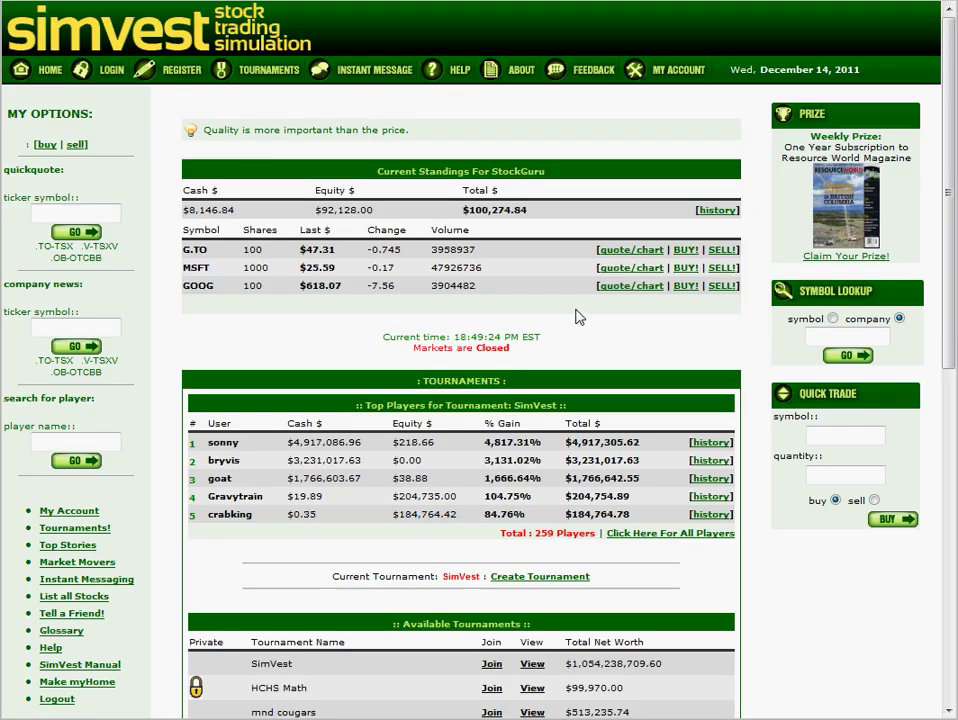
# - Review the available tournaments and the all-time top leaders ranking on the home page
pyautogui.scroll(-4, 577, 317)
pyautogui.scroll(-3, 576, 310)
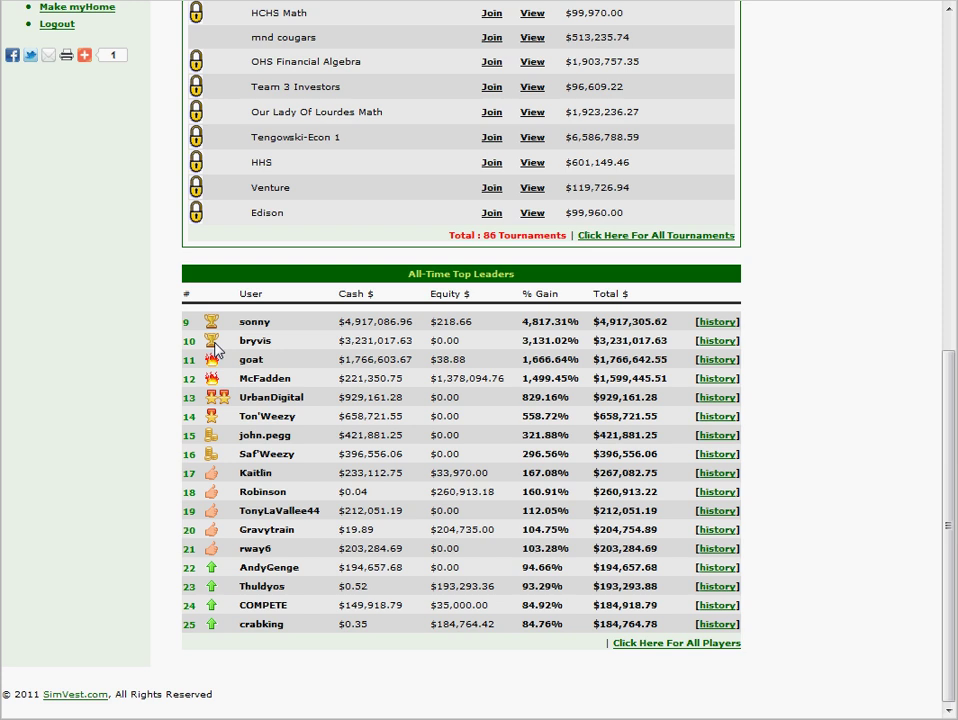
pyautogui.scroll(4, 821, 427)
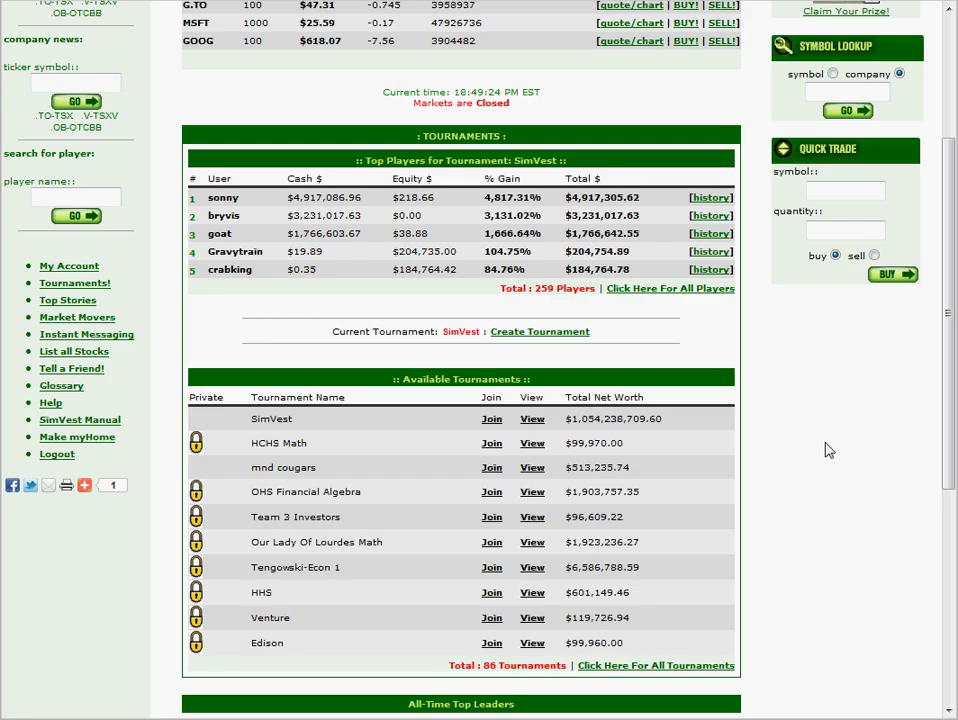
pyautogui.scroll(3, 825, 447)
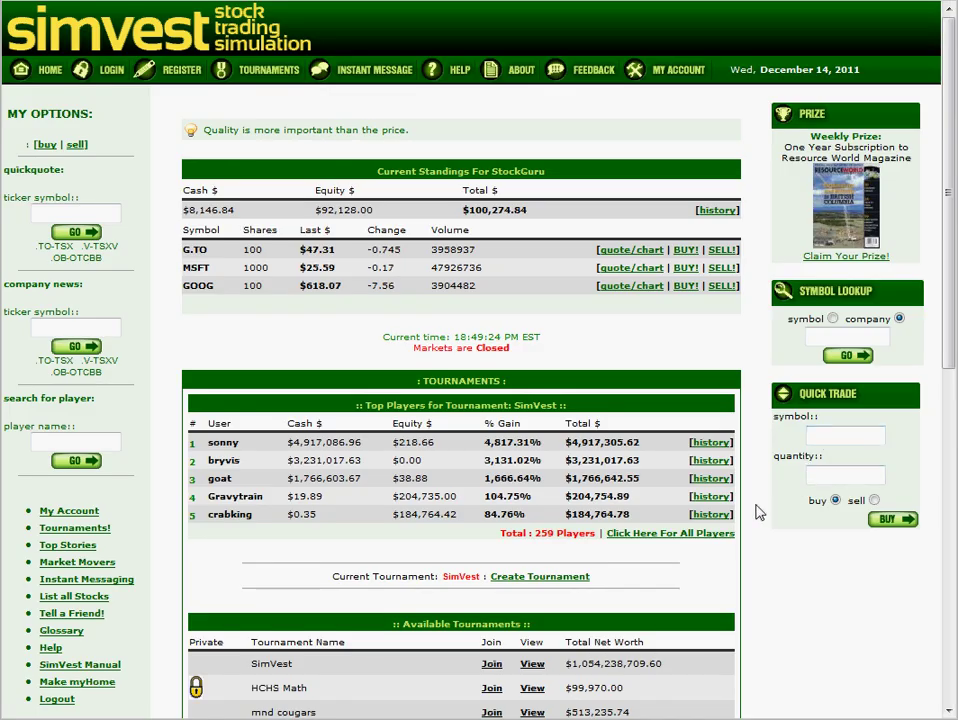